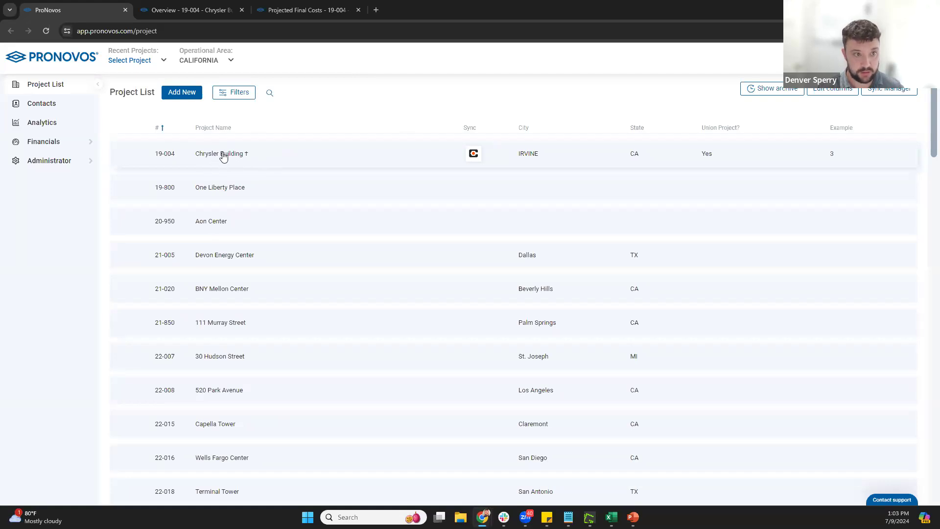
Open the cost forecast from the Forecast Tracker on the Chrysler Building project's overview.
{"action": "left_click", "coordinate": [185, 11]}
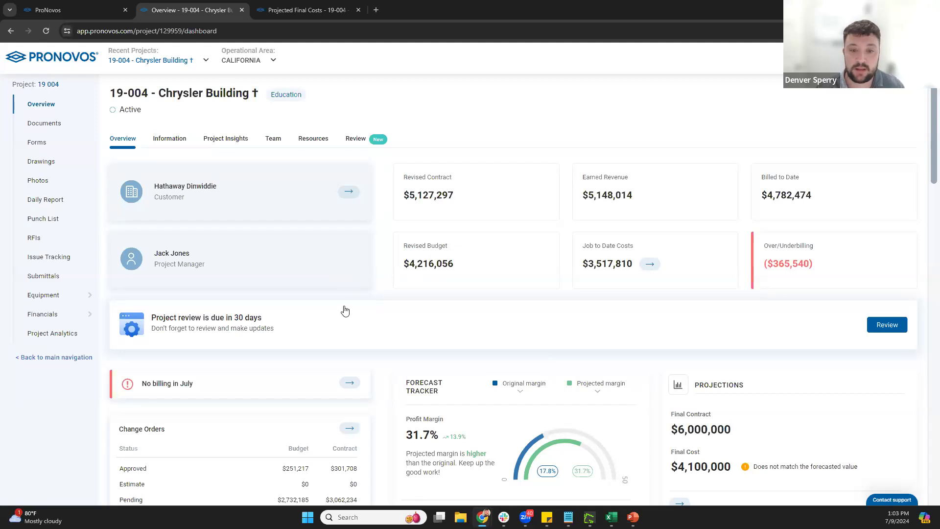
{"action": "scroll", "coordinate": [362, 292], "scroll_direction": "down", "scroll_amount": 2}
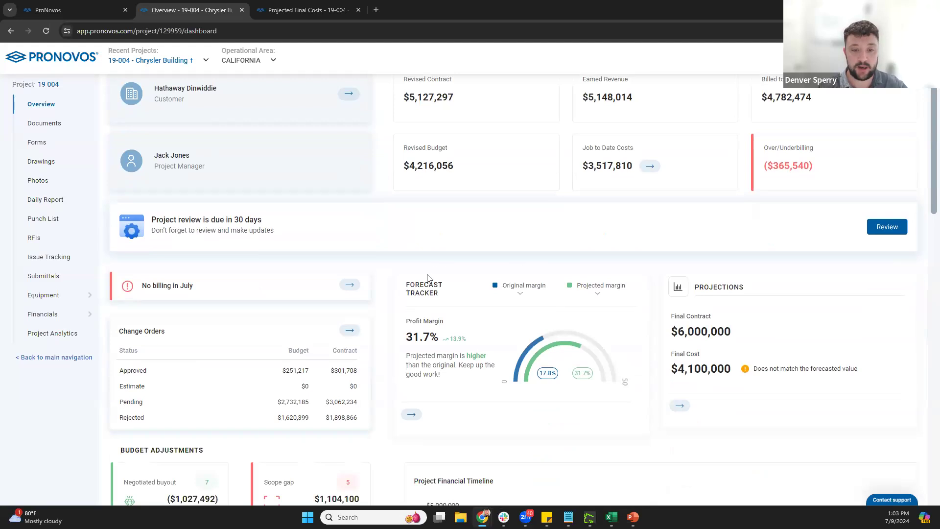
{"action": "scroll", "coordinate": [427, 278], "scroll_direction": "down", "scroll_amount": 2}
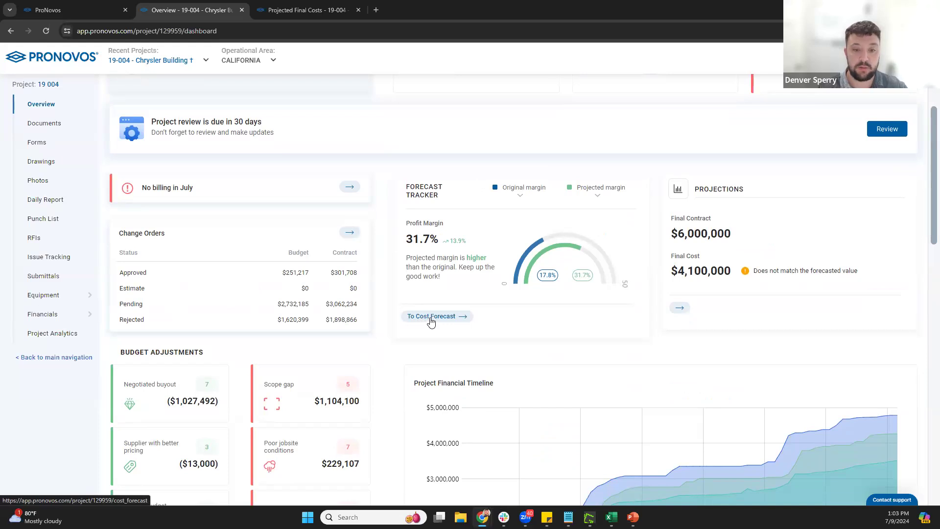
{"action": "left_click", "coordinate": [432, 317]}
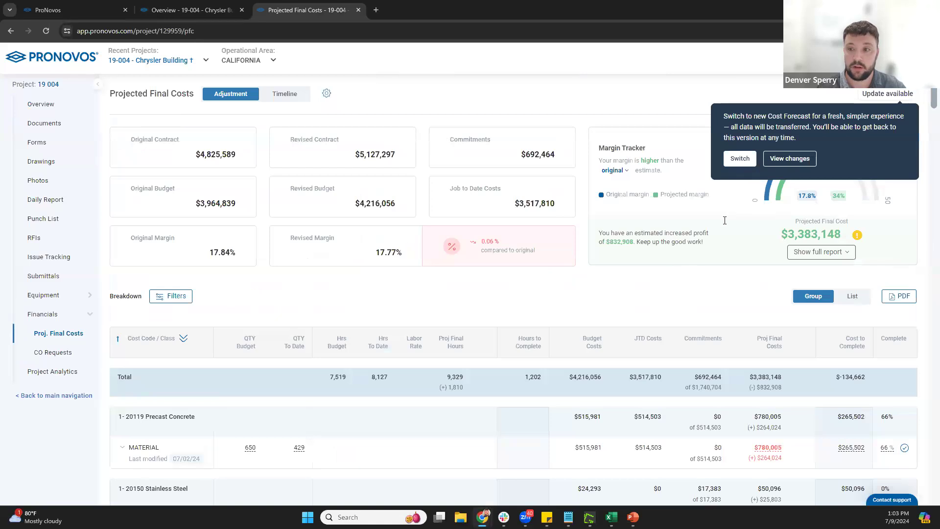
Switch the project from Projected Final Costs to the new Cost Forecast version.
{"action": "left_click", "coordinate": [561, 97]}
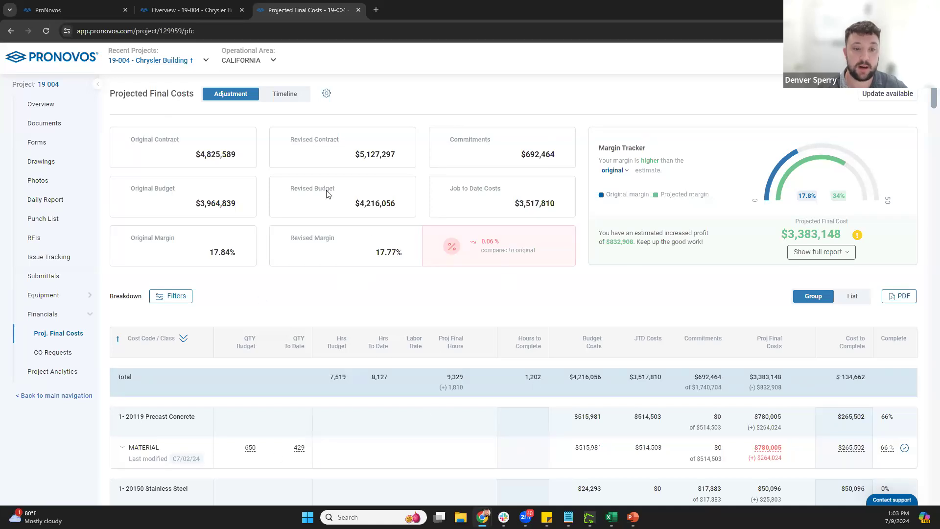
{"action": "mouse_move", "coordinate": [872, 101]}
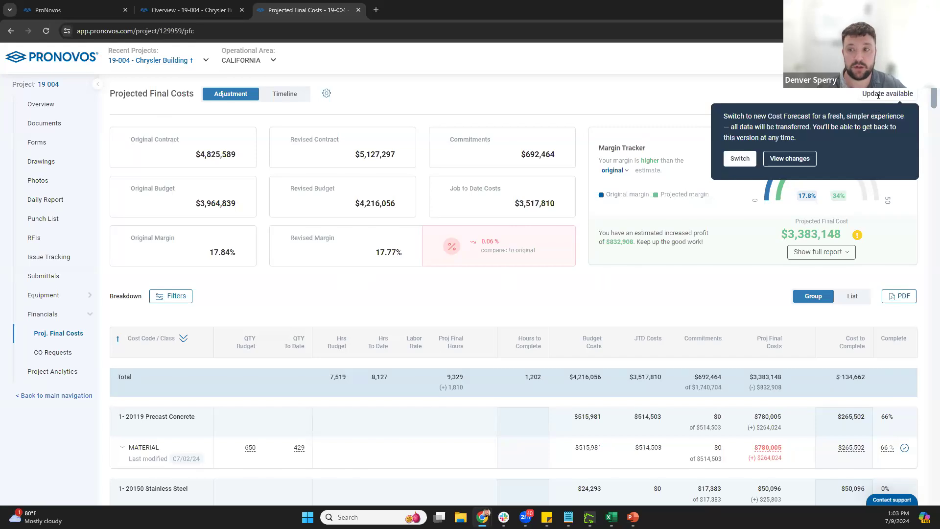
{"action": "left_click", "coordinate": [734, 164]}
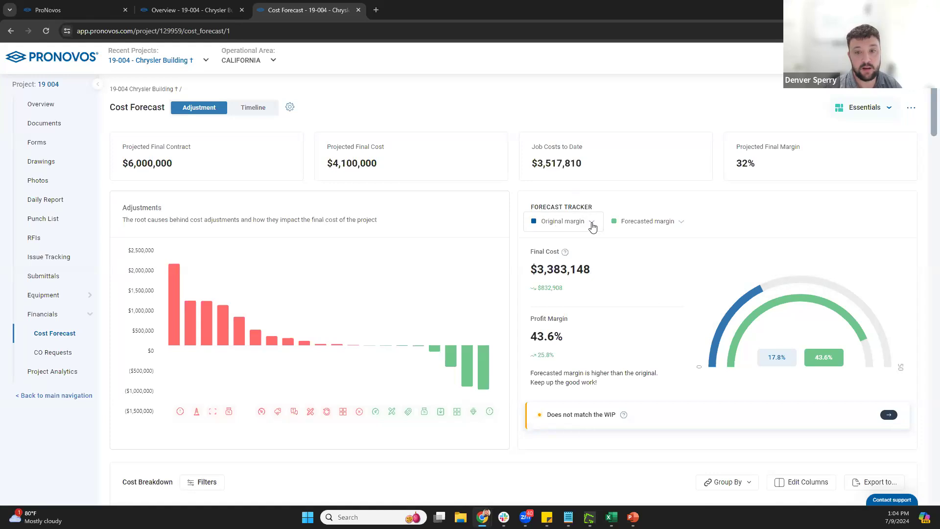
Check which comparison options the Forecast Tracker offers for the original margin and the forecasted margin.
{"action": "left_click", "coordinate": [592, 225]}
{"action": "left_click", "coordinate": [680, 222]}
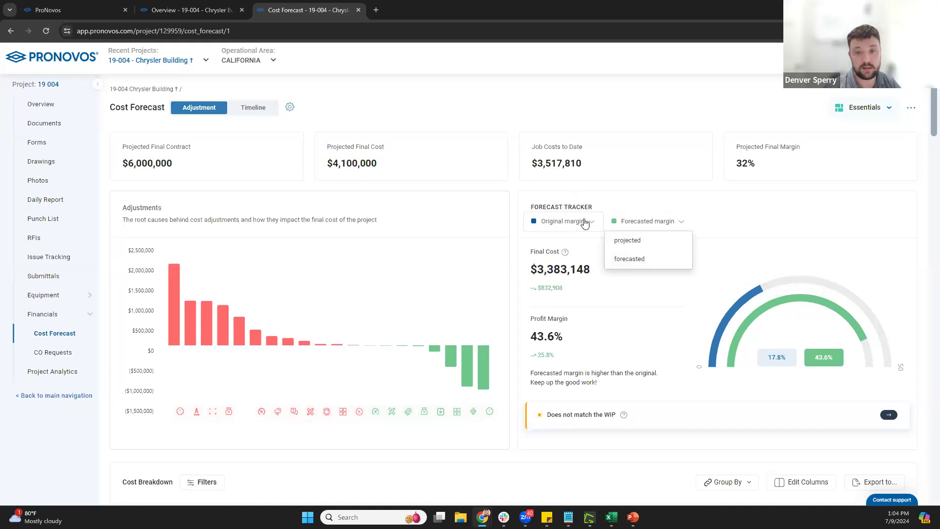
{"action": "left_click", "coordinate": [585, 223]}
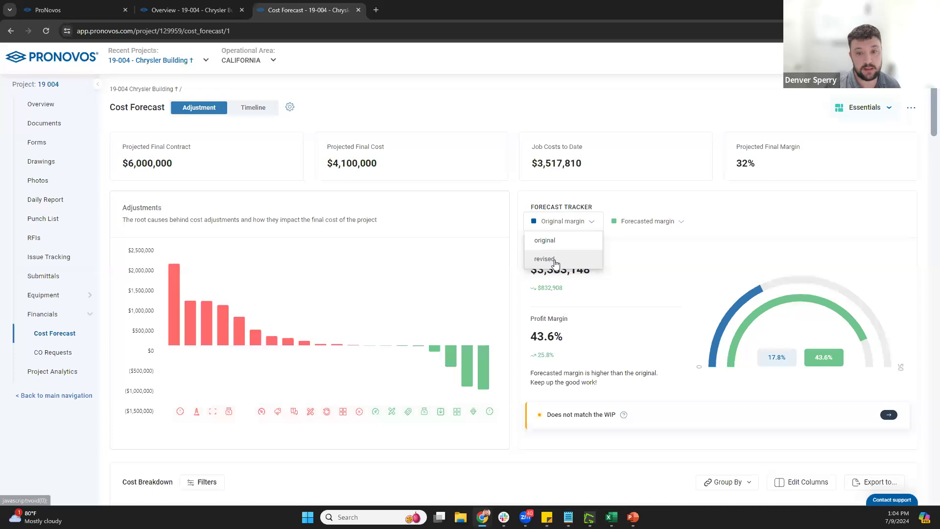
{"action": "left_click", "coordinate": [514, 203]}
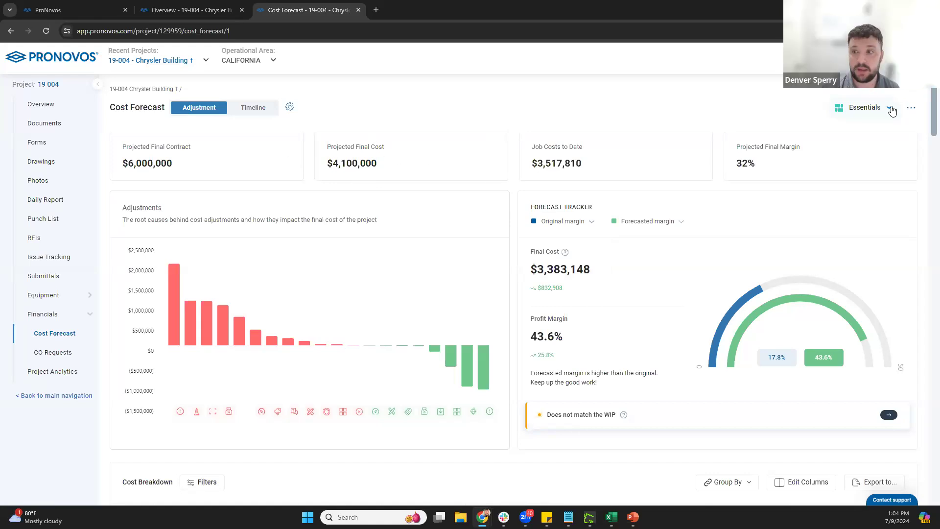
Edit the Essentials workspace layout and remove the Projected Final Contract KPI.
{"action": "left_click", "coordinate": [910, 109]}
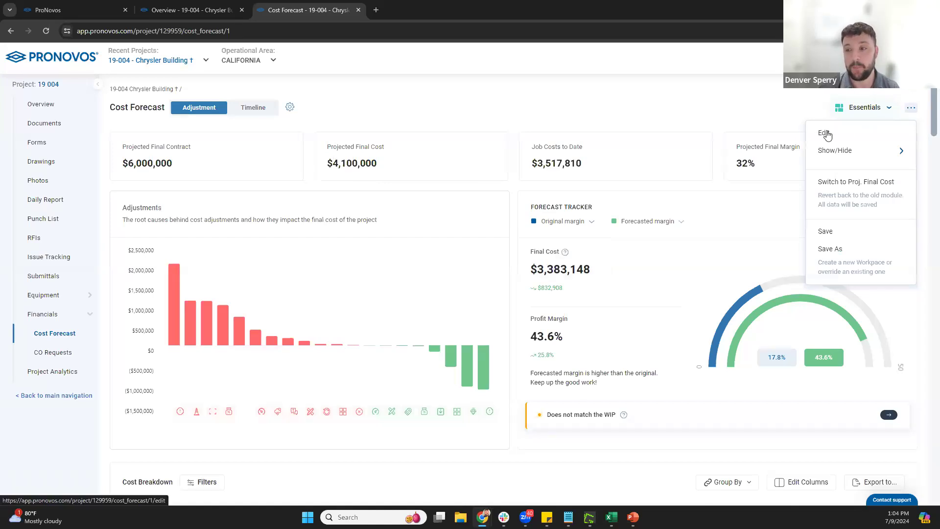
{"action": "left_click", "coordinate": [826, 134]}
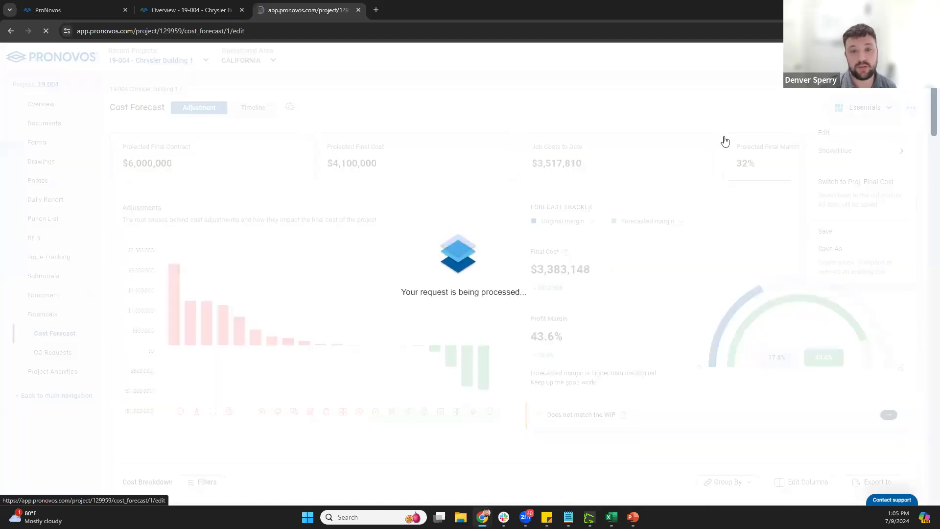
{"action": "scroll", "coordinate": [485, 164], "scroll_direction": "down", "scroll_amount": 1}
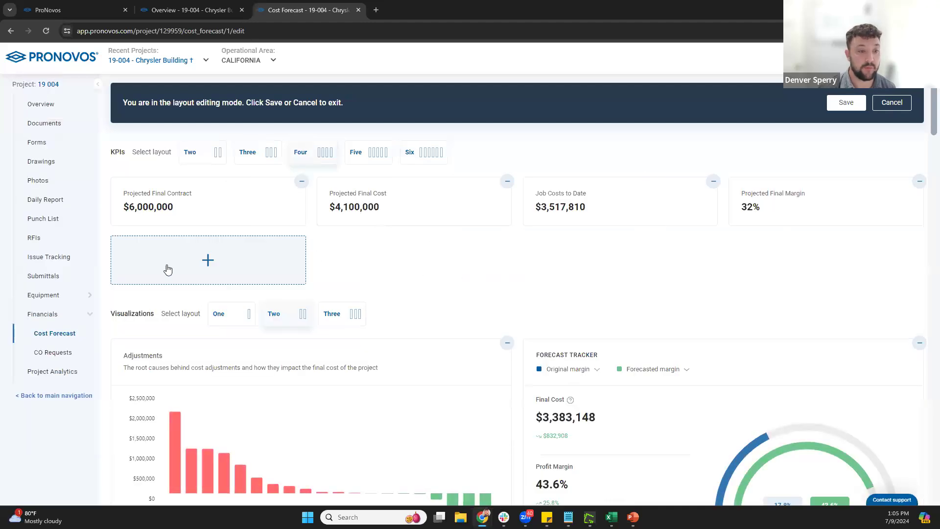
{"action": "left_click", "coordinate": [301, 182]}
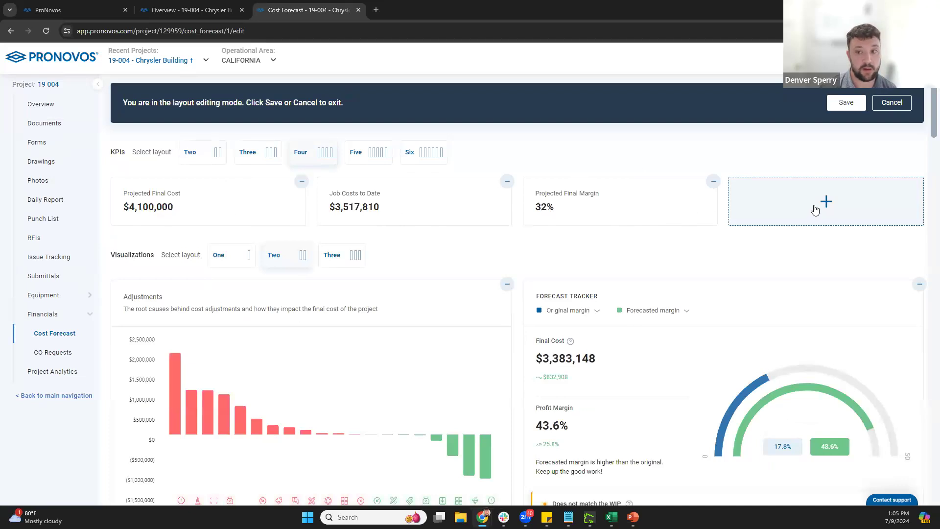
Add the Open Commitments KPI to the empty slot in the KPI row.
{"action": "left_click", "coordinate": [831, 205]}
{"action": "scroll", "coordinate": [424, 188], "scroll_direction": "down", "scroll_amount": 3}
{"action": "scroll", "coordinate": [427, 209], "scroll_direction": "up", "scroll_amount": 2}
{"action": "scroll", "coordinate": [428, 209], "scroll_direction": "up", "scroll_amount": 1}
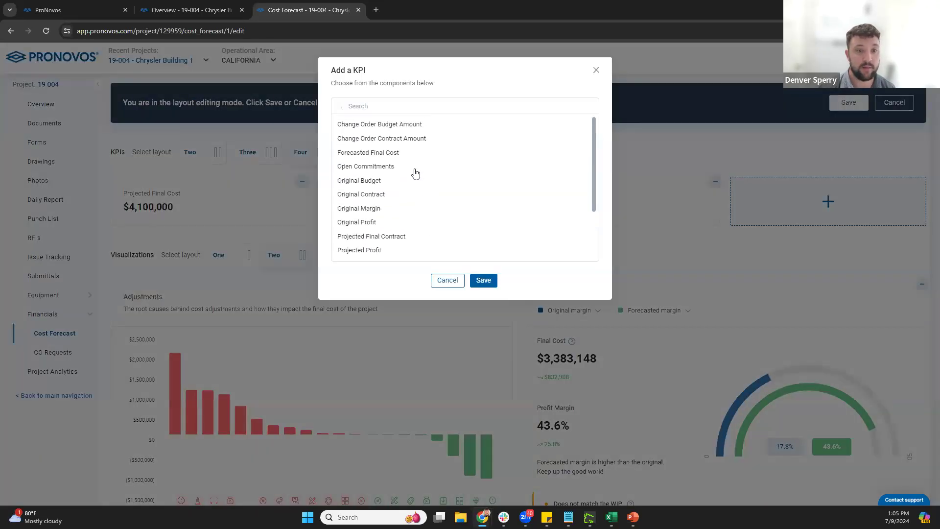
{"action": "left_click", "coordinate": [375, 168]}
{"action": "left_click", "coordinate": [484, 282]}
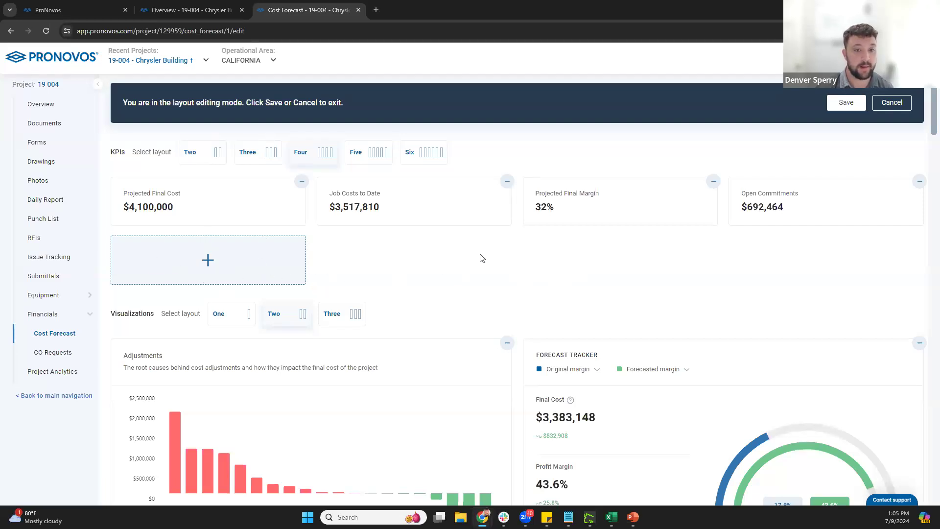
Examine the horizontal and vertical axis options for creating a custom chart, and close the form without saving.
{"action": "scroll", "coordinate": [514, 244], "scroll_direction": "down", "scroll_amount": 2}
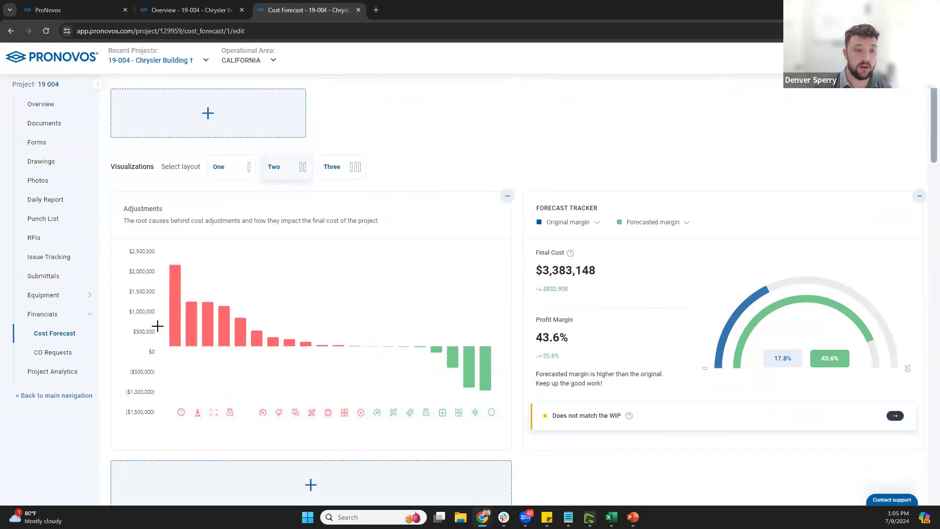
{"action": "mouse_move", "coordinate": [189, 317]}
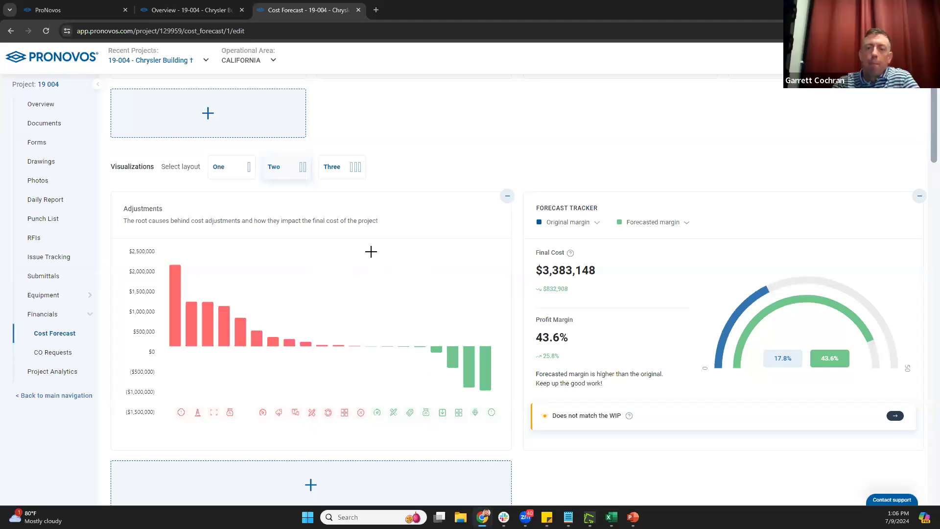
{"action": "scroll", "coordinate": [504, 275], "scroll_direction": "down", "scroll_amount": 3}
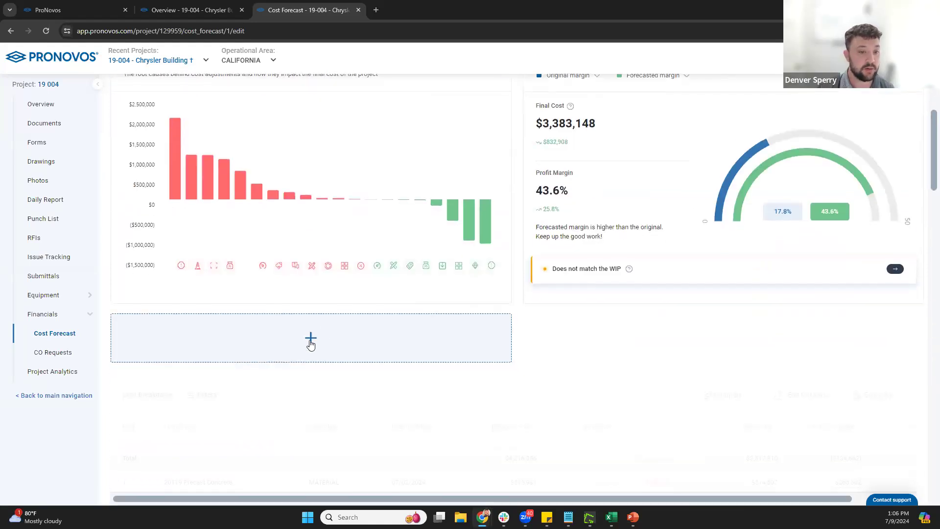
{"action": "left_click", "coordinate": [311, 344]}
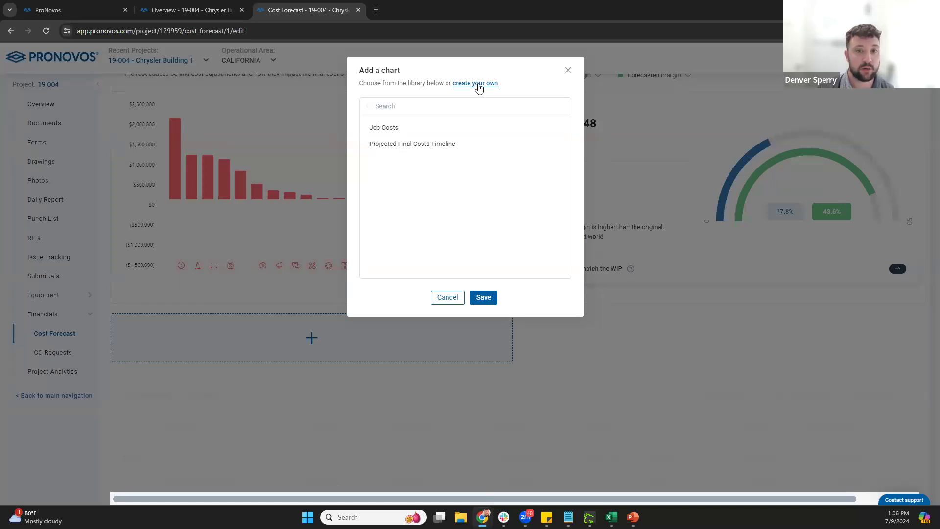
{"action": "left_click", "coordinate": [476, 83]}
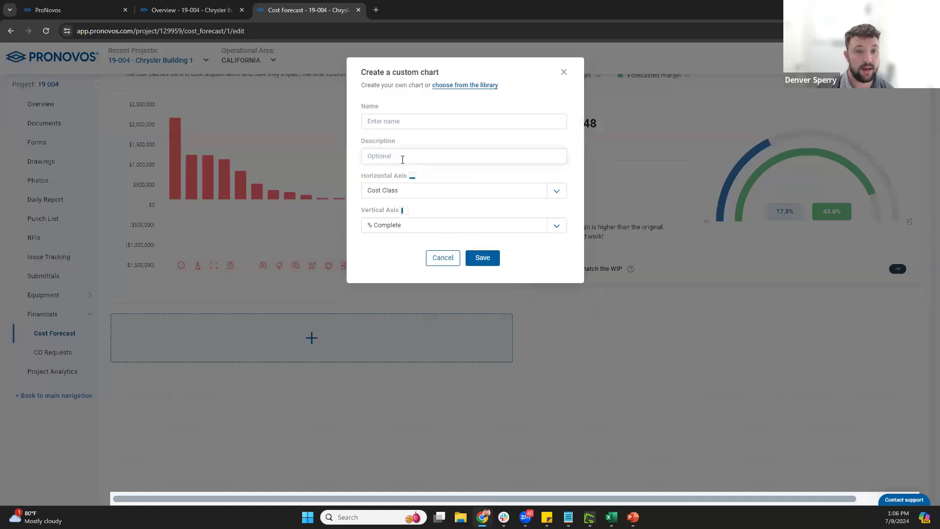
{"action": "left_click", "coordinate": [410, 191]}
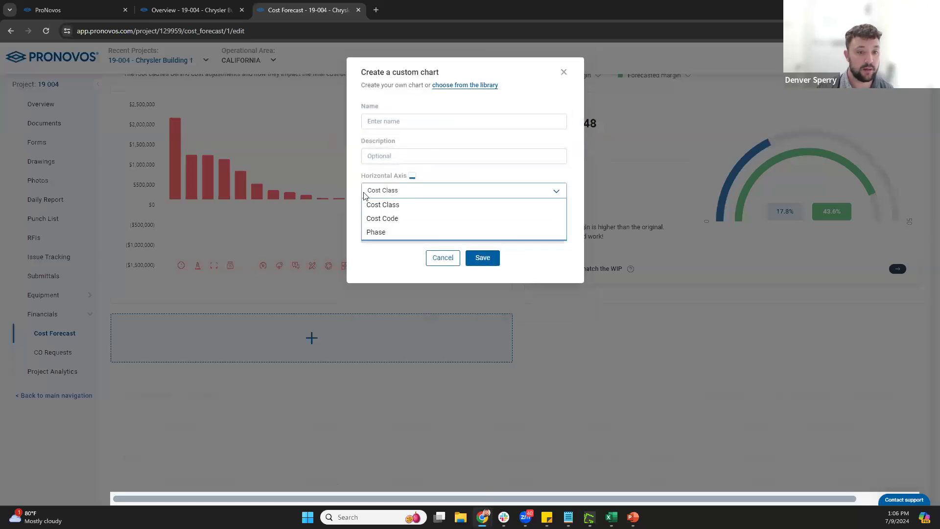
{"action": "left_click", "coordinate": [434, 194]}
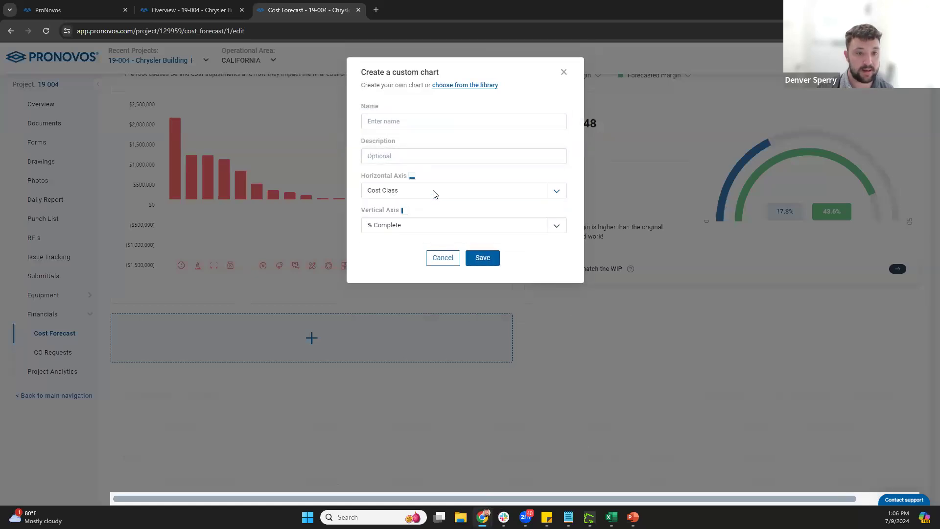
{"action": "left_click", "coordinate": [405, 225]}
{"action": "scroll", "coordinate": [424, 268], "scroll_direction": "down", "scroll_amount": 2}
{"action": "scroll", "coordinate": [424, 268], "scroll_direction": "up", "scroll_amount": 2}
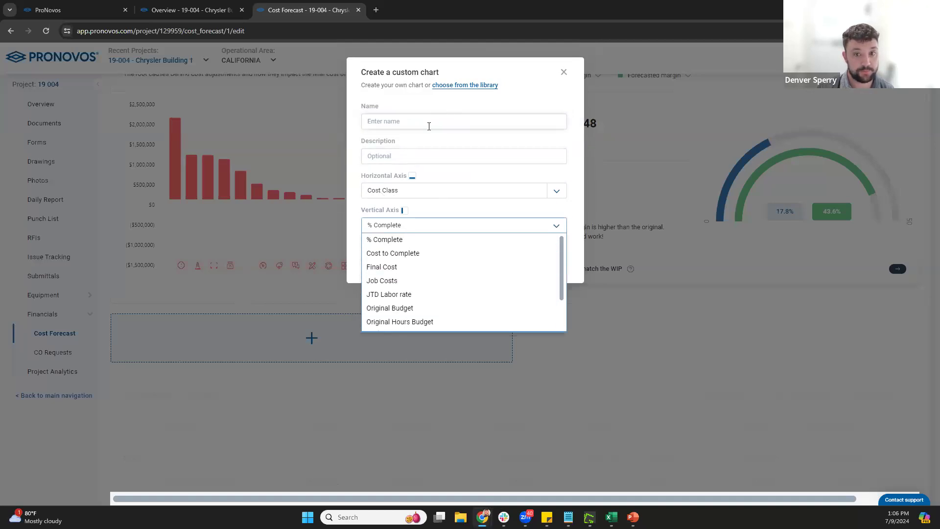
{"action": "left_click", "coordinate": [564, 73]}
Save the edited Cost Forecast layout and exit layout editing.
{"action": "scroll", "coordinate": [490, 343], "scroll_direction": "up", "scroll_amount": 4}
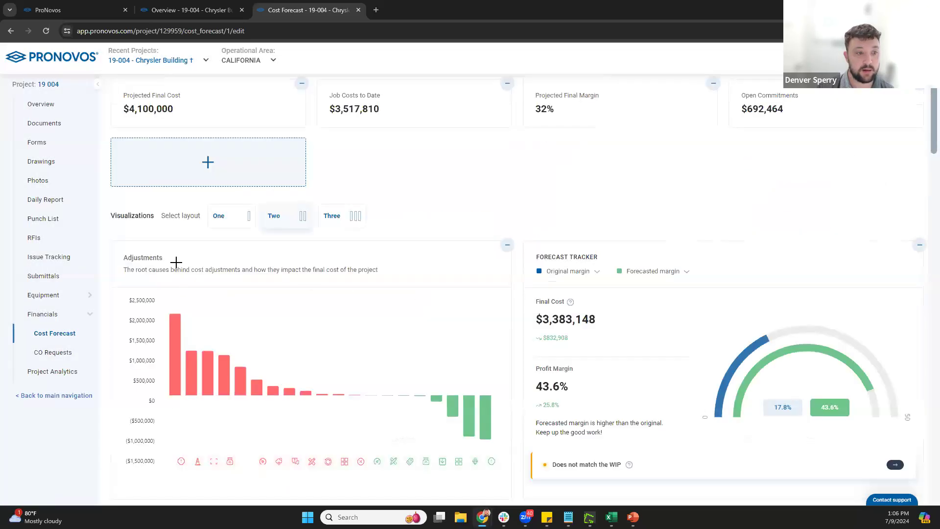
{"action": "scroll", "coordinate": [343, 327], "scroll_direction": "up", "scroll_amount": 1}
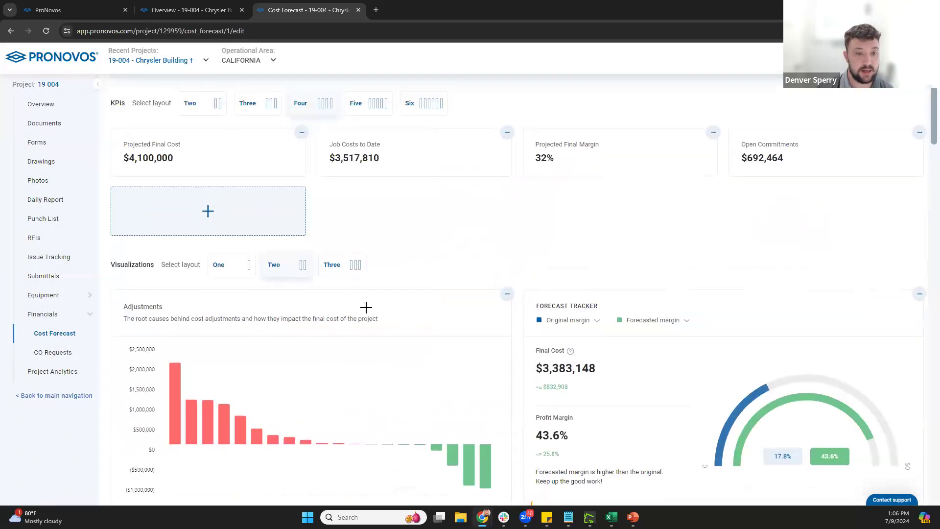
{"action": "scroll", "coordinate": [391, 306], "scroll_direction": "up", "scroll_amount": 2}
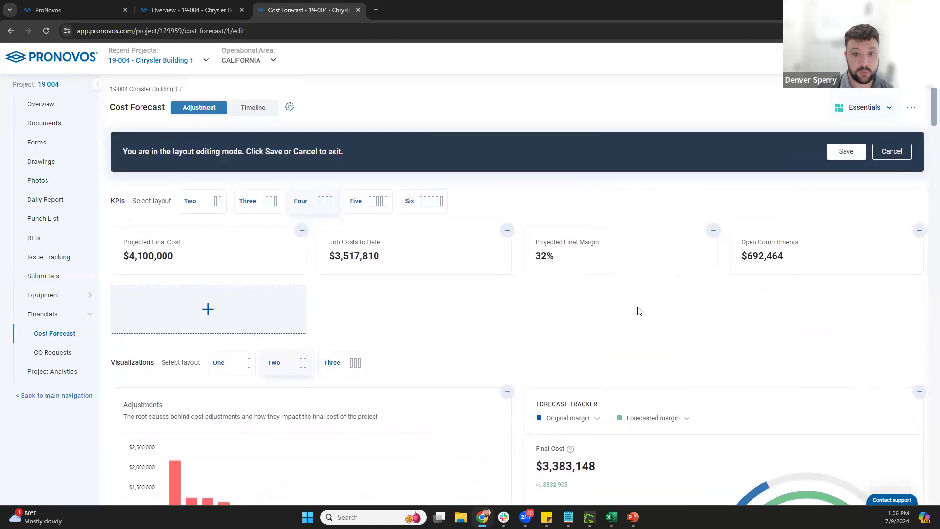
{"action": "left_click", "coordinate": [851, 154]}
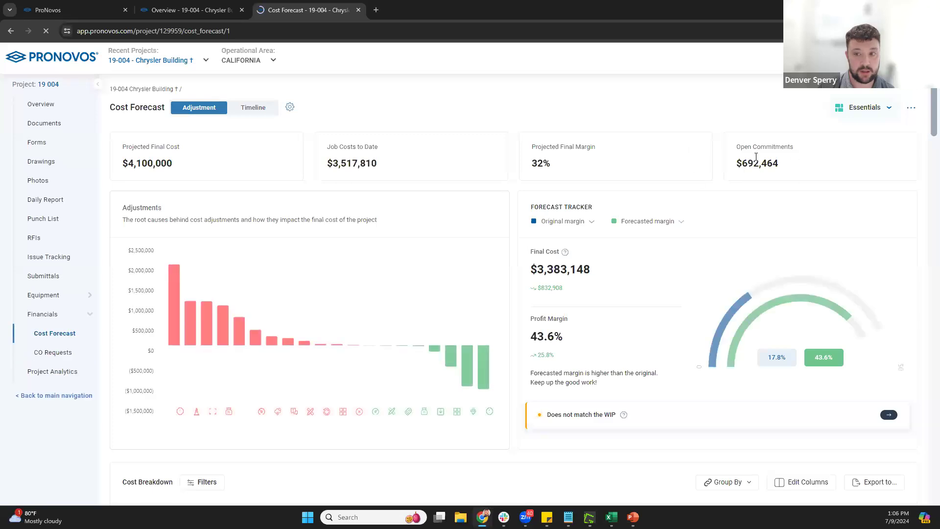
Review the list of available workspaces and the show/hide display options of the Cost Forecast.
{"action": "left_click", "coordinate": [887, 113]}
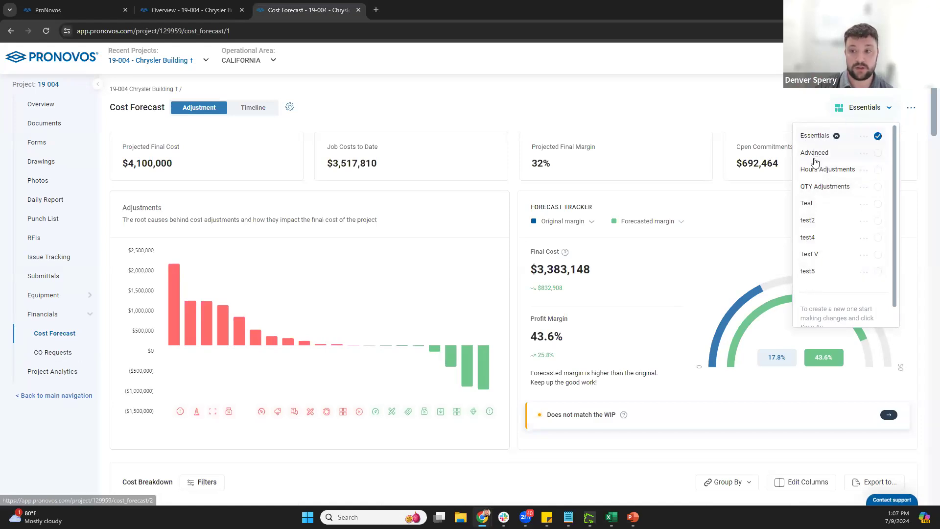
{"action": "left_click", "coordinate": [862, 108]}
{"action": "left_click", "coordinate": [862, 109]}
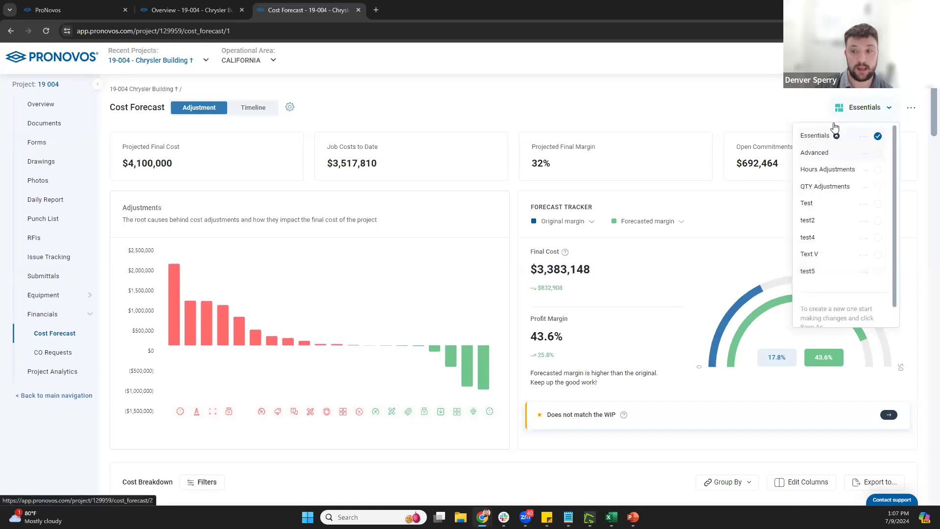
{"action": "left_click", "coordinate": [863, 109]}
{"action": "left_click", "coordinate": [912, 107]}
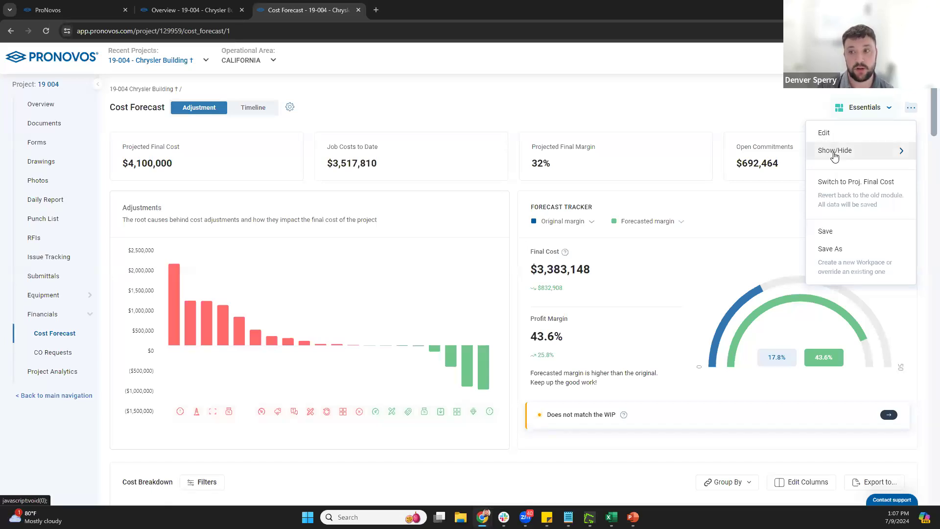
{"action": "left_click", "coordinate": [836, 155]}
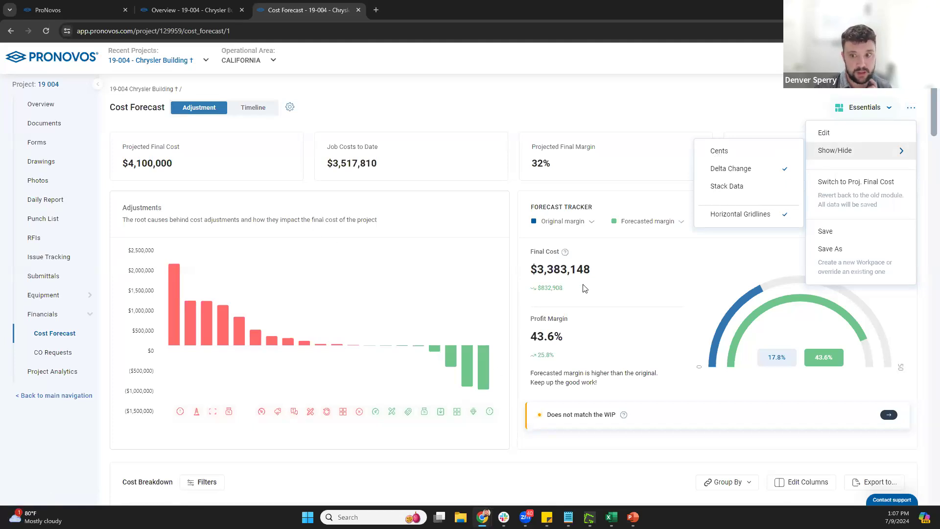
Examine the cost lines and final cost changes in the Cost Breakdown table.
{"action": "scroll", "coordinate": [559, 196], "scroll_direction": "down", "scroll_amount": 6}
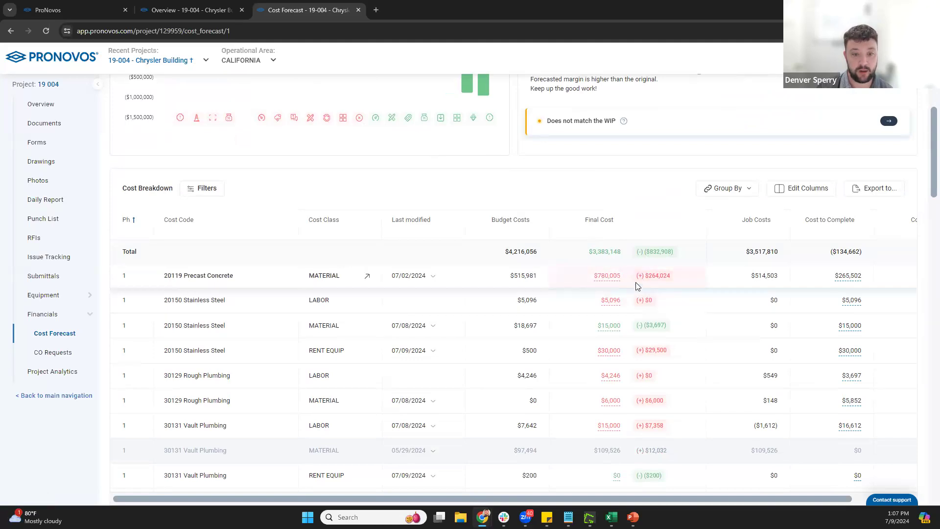
{"action": "scroll", "coordinate": [639, 289], "scroll_direction": "up", "scroll_amount": 2}
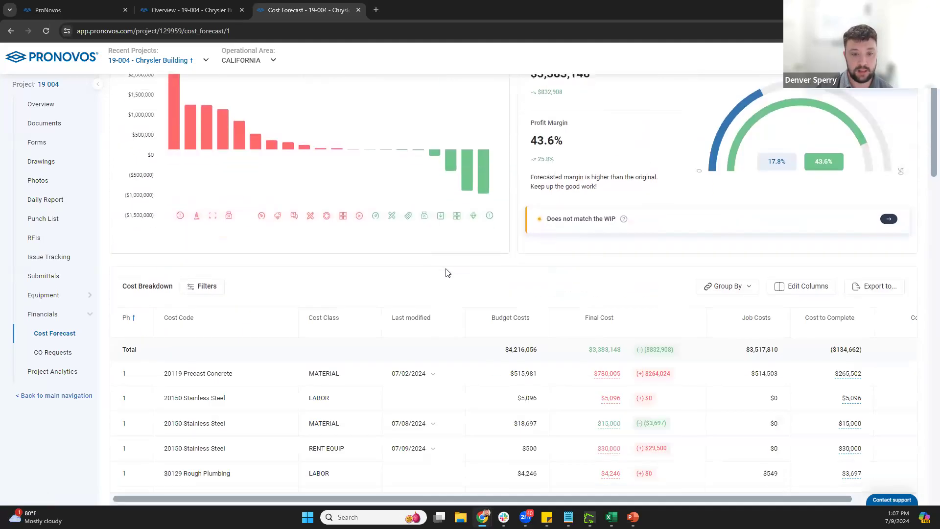
{"action": "scroll", "coordinate": [318, 279], "scroll_direction": "down", "scroll_amount": 1}
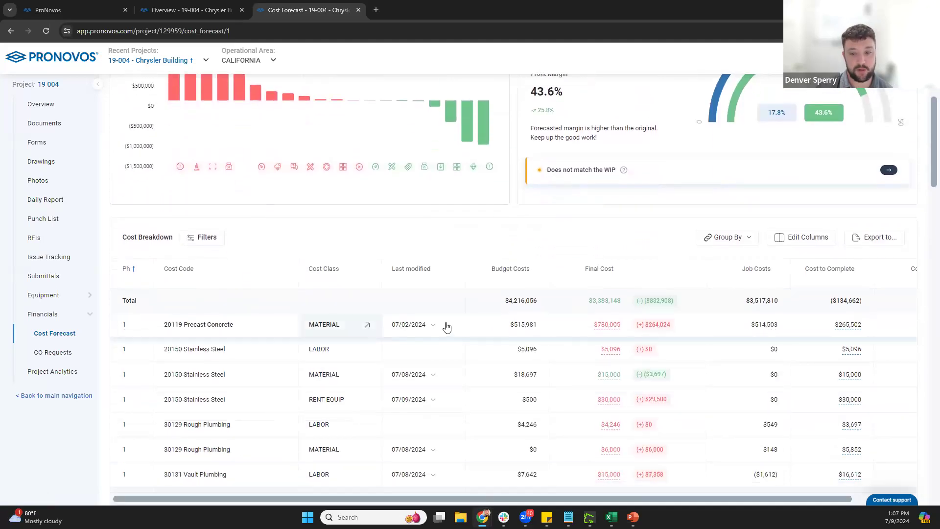
Review the show/hide display options of the Cost Forecast again and close them without changes.
{"action": "scroll", "coordinate": [509, 304], "scroll_direction": "up", "scroll_amount": 3}
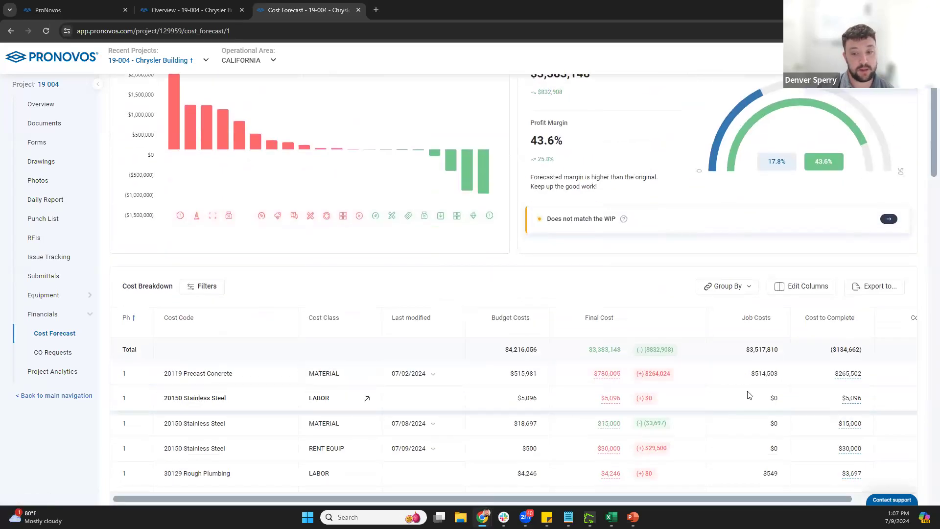
{"action": "left_click_drag", "start_coordinate": [692, 499], "coordinate": [657, 504]}
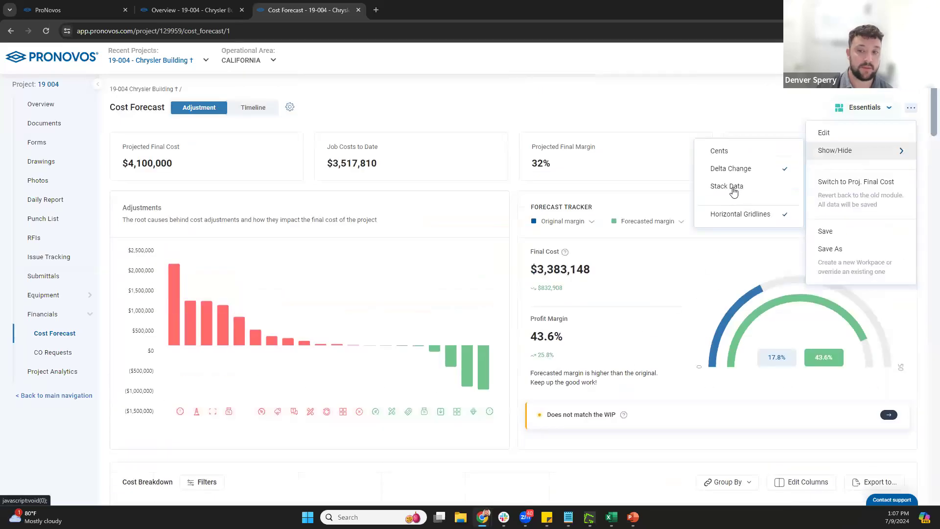
{"action": "left_click", "coordinate": [587, 114]}
Review the Cost Breakdown filter types and the Complete Status choices, and dismiss the filter without applying it.
{"action": "scroll", "coordinate": [518, 104], "scroll_direction": "down", "scroll_amount": 4}
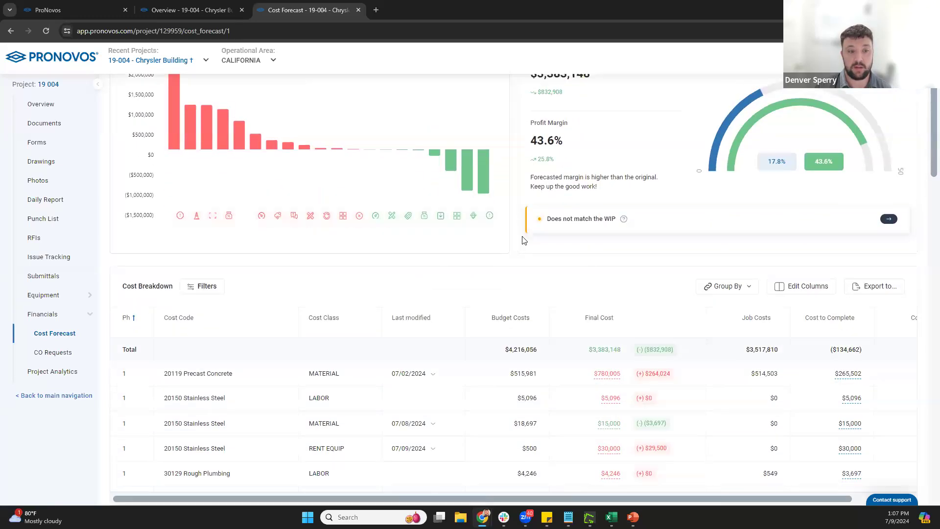
{"action": "scroll", "coordinate": [508, 244], "scroll_direction": "down", "scroll_amount": 1}
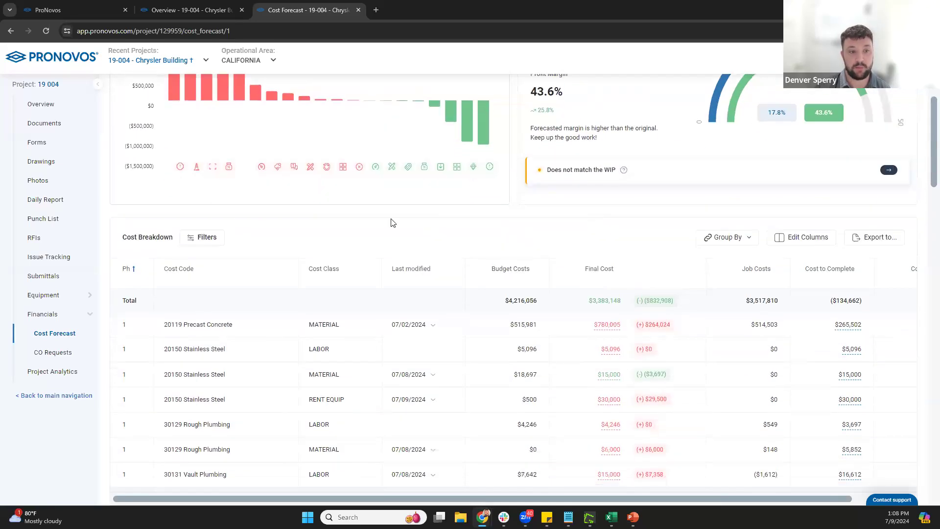
{"action": "left_click", "coordinate": [213, 237]}
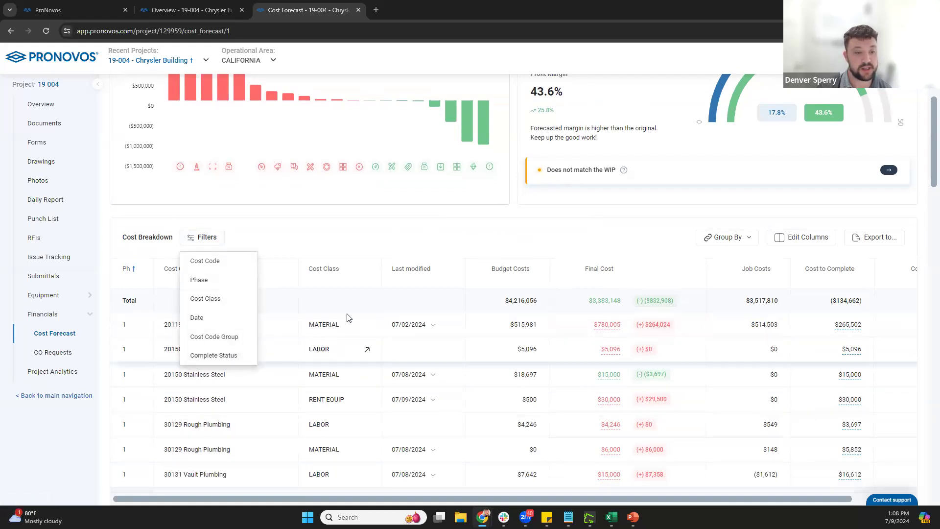
{"action": "left_click", "coordinate": [224, 357]}
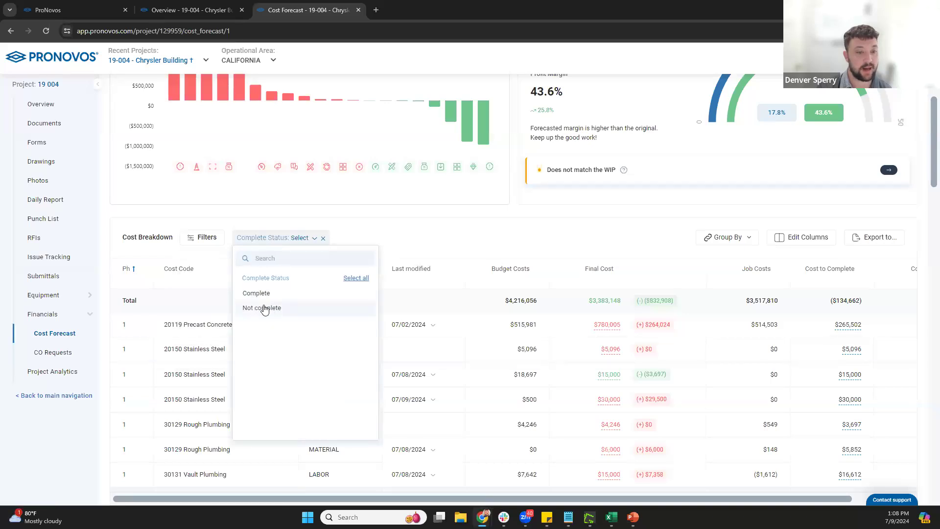
{"action": "left_click", "coordinate": [350, 230]}
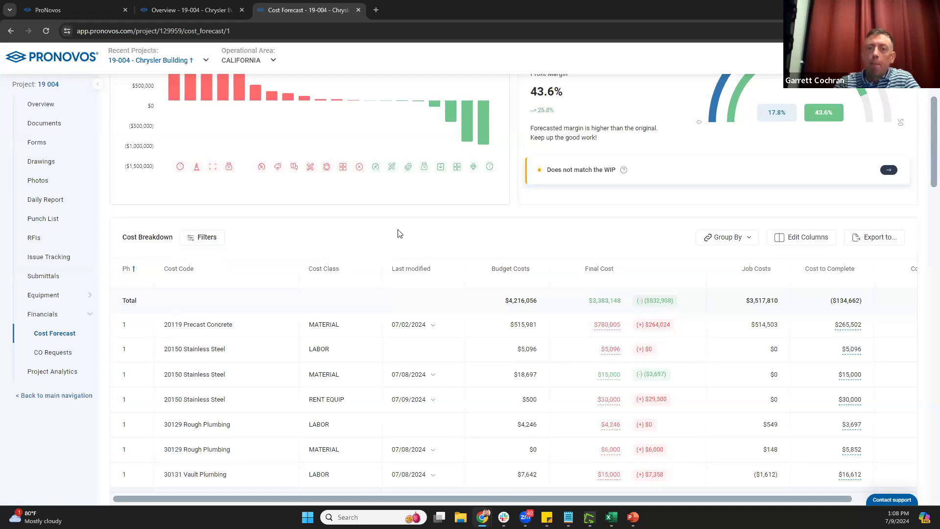
Group the Cost Breakdown table by cost code and expand all groups to show their cost class lines.
{"action": "left_click", "coordinate": [727, 240]}
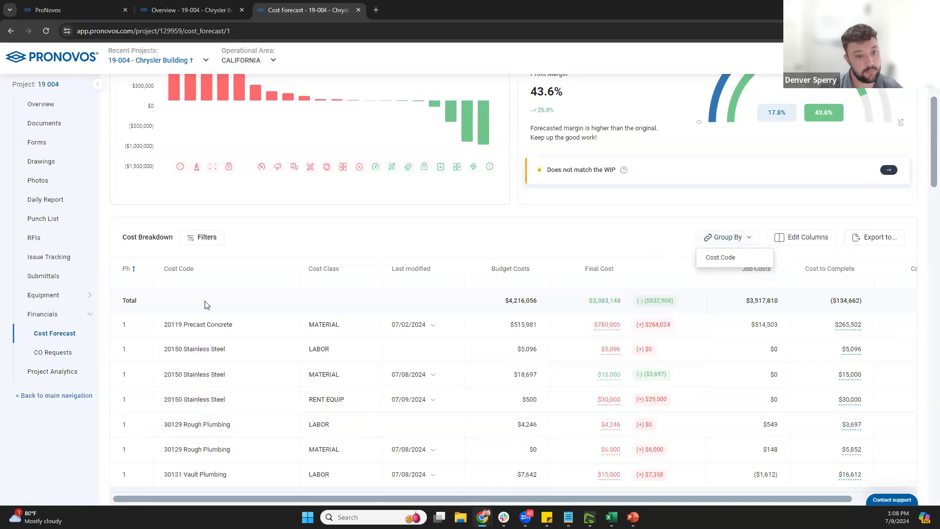
{"action": "left_click", "coordinate": [708, 257]}
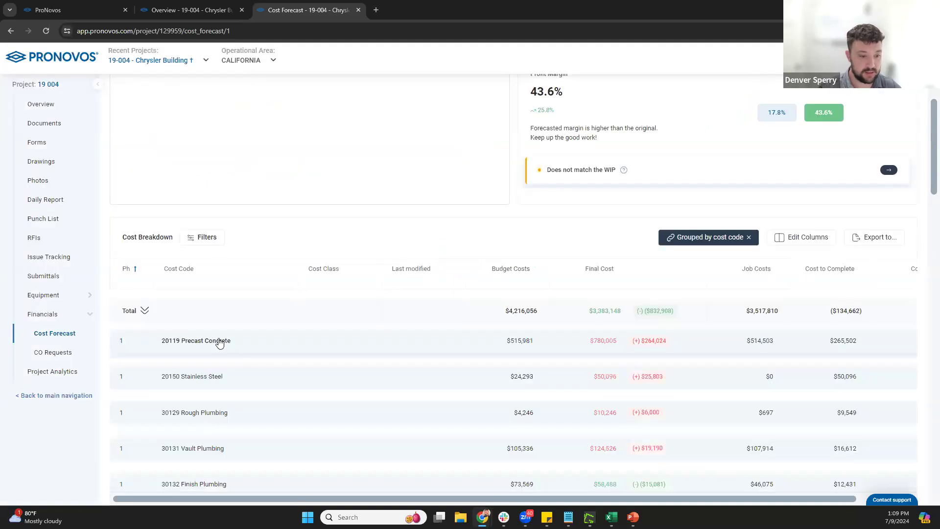
{"action": "scroll", "coordinate": [287, 320], "scroll_direction": "down", "scroll_amount": 2}
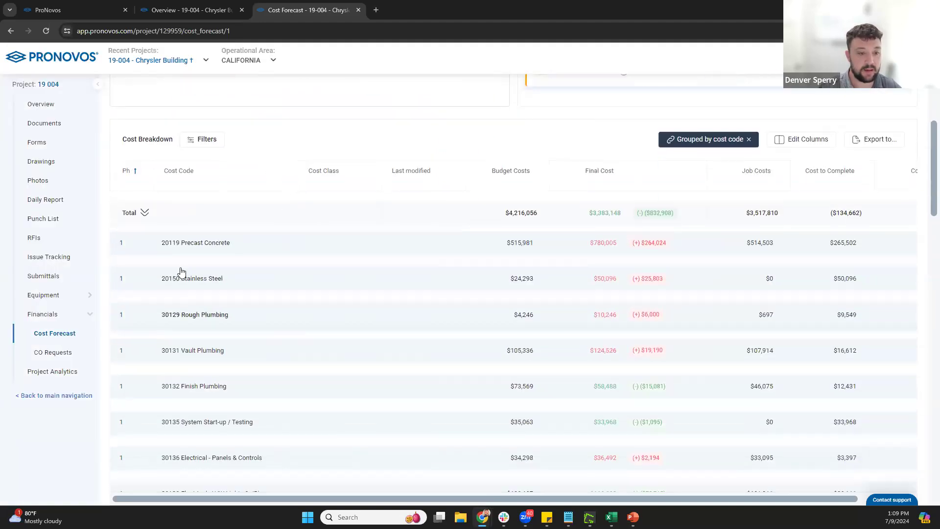
{"action": "left_click", "coordinate": [145, 215]}
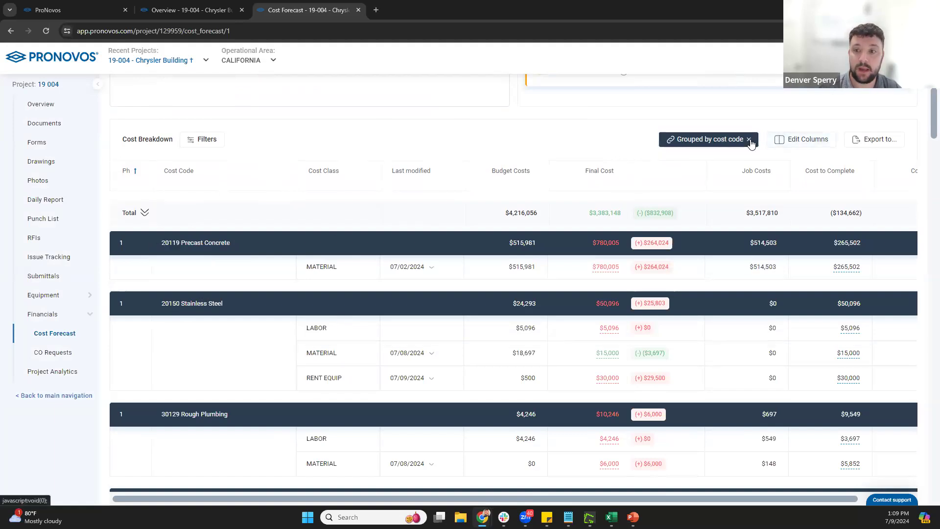
Add the Hours to Complete column to the Cost Breakdown and place it between Budget Costs and Final Cost.
{"action": "left_click", "coordinate": [809, 140]}
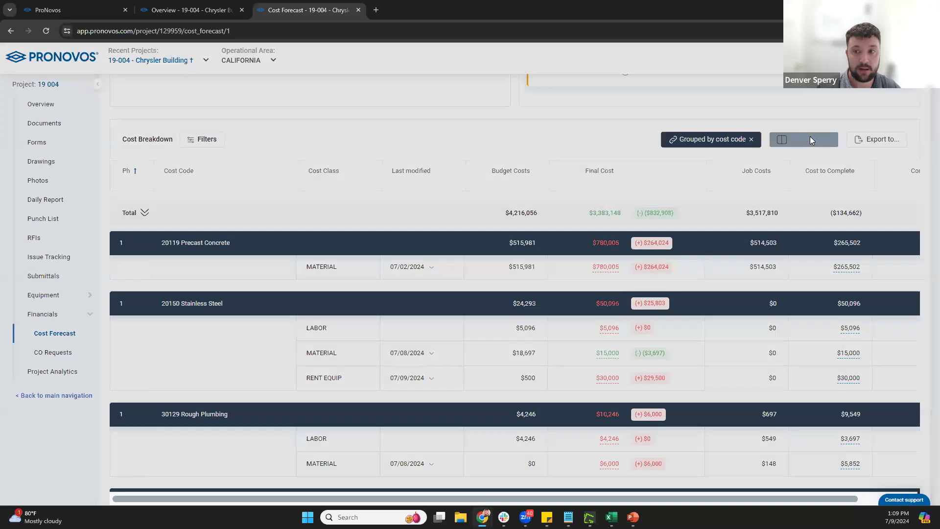
{"action": "scroll", "coordinate": [337, 162], "scroll_direction": "down", "scroll_amount": 5}
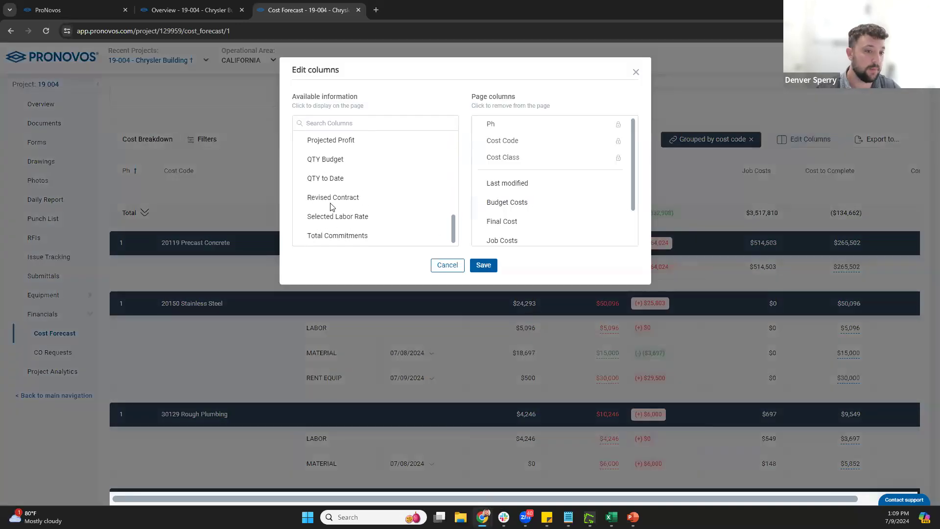
{"action": "scroll", "coordinate": [323, 196], "scroll_direction": "up", "scroll_amount": 1}
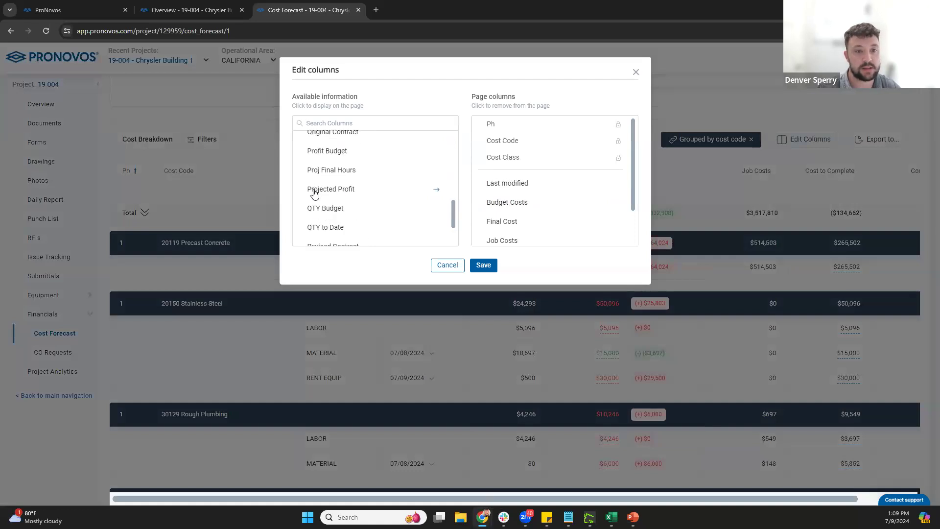
{"action": "scroll", "coordinate": [319, 189], "scroll_direction": "up", "scroll_amount": 1}
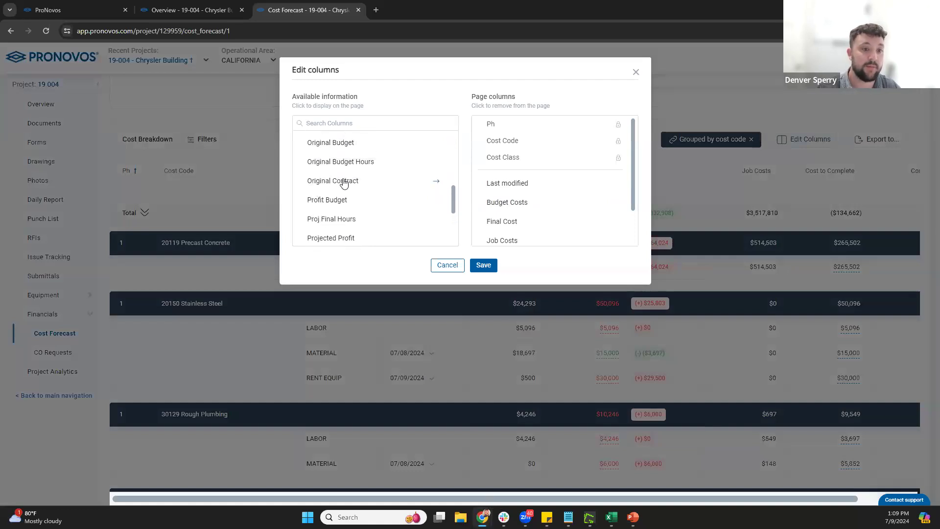
{"action": "scroll", "coordinate": [350, 186], "scroll_direction": "up", "scroll_amount": 1}
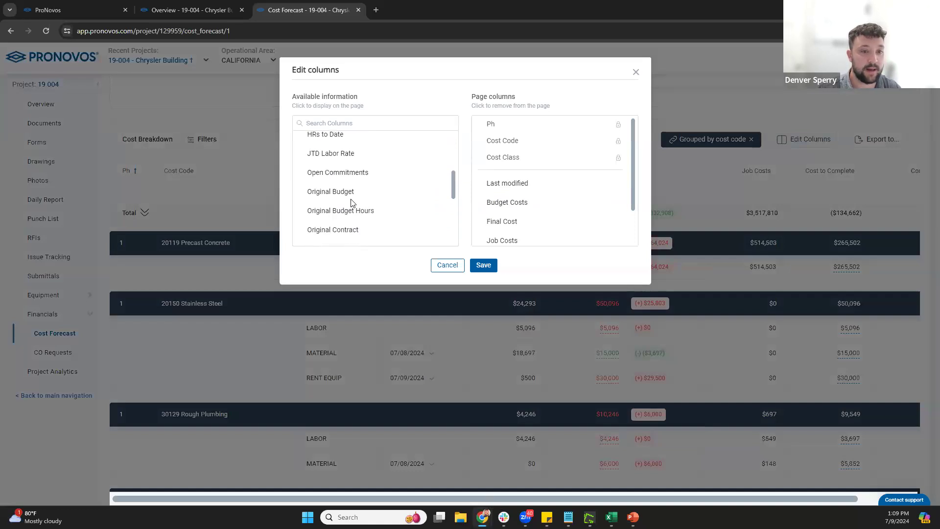
{"action": "scroll", "coordinate": [344, 209], "scroll_direction": "up", "scroll_amount": 2}
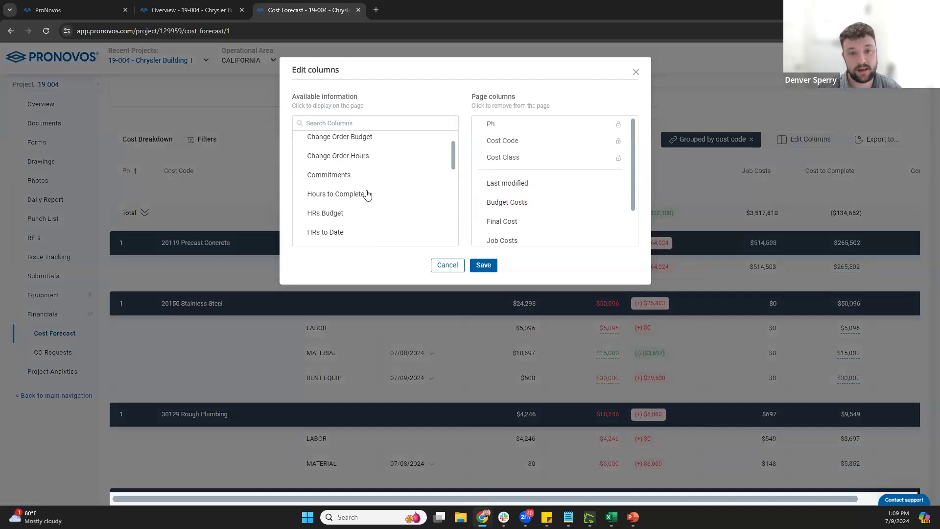
{"action": "scroll", "coordinate": [363, 193], "scroll_direction": "down", "scroll_amount": 1}
{"action": "scroll", "coordinate": [353, 192], "scroll_direction": "up", "scroll_amount": 1}
{"action": "left_click", "coordinate": [349, 195]}
{"action": "scroll", "coordinate": [538, 206], "scroll_direction": "down", "scroll_amount": 2}
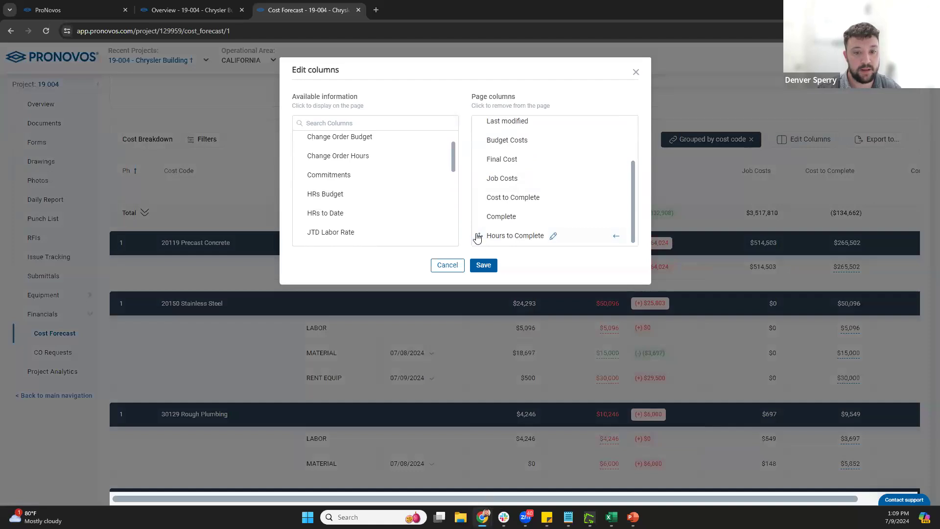
{"action": "left_click_drag", "start_coordinate": [480, 241], "coordinate": [480, 170]}
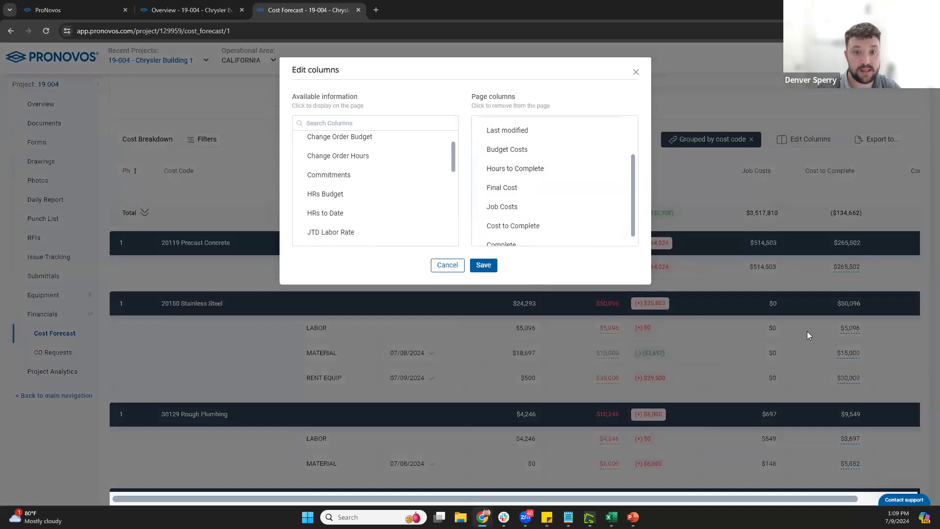
Rename the Hours to Complete column as "HRS to Complete" and save the column changes.
{"action": "mouse_move", "coordinate": [552, 173]}
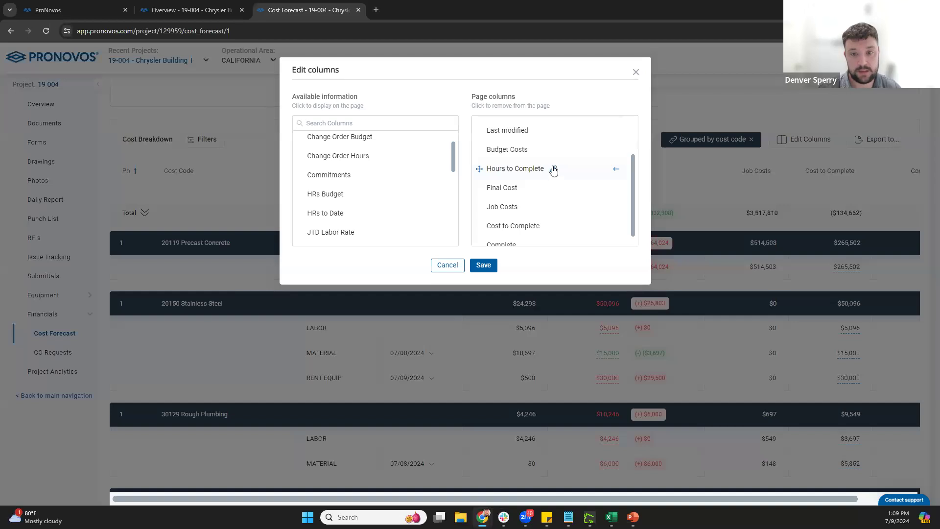
{"action": "left_click", "coordinate": [554, 171]}
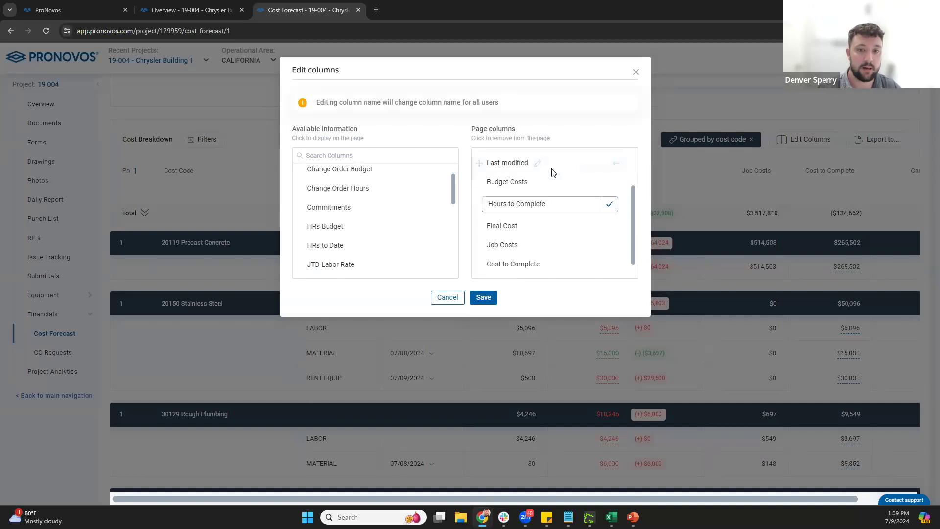
{"action": "left_click_drag", "start_coordinate": [544, 204], "coordinate": [466, 204]}
{"action": "type", "text": "H"}
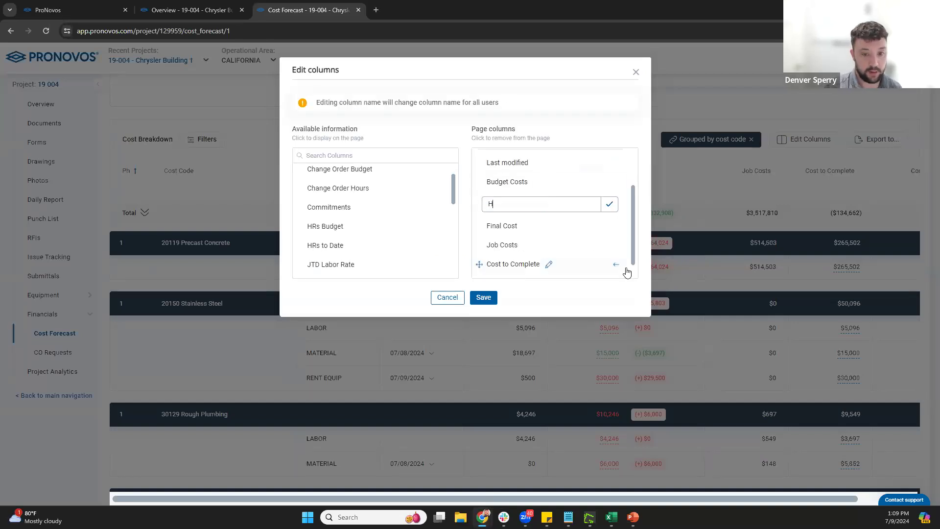
{"action": "type", "text": "RS to Complete"}
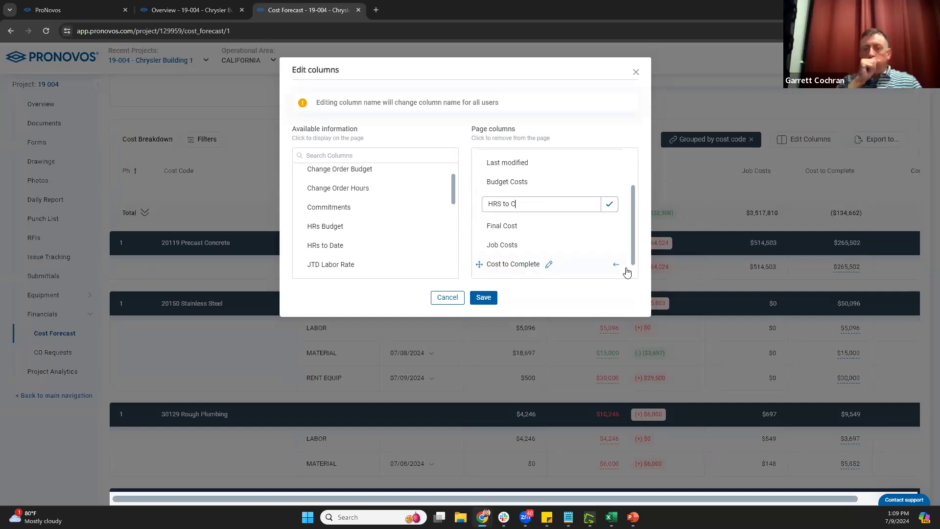
{"action": "left_click", "coordinate": [610, 206]}
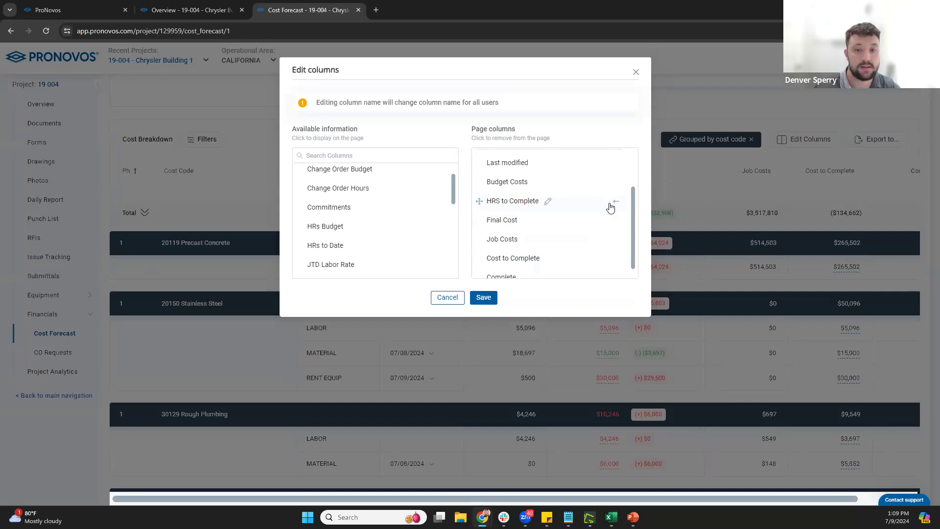
{"action": "left_click", "coordinate": [484, 298]}
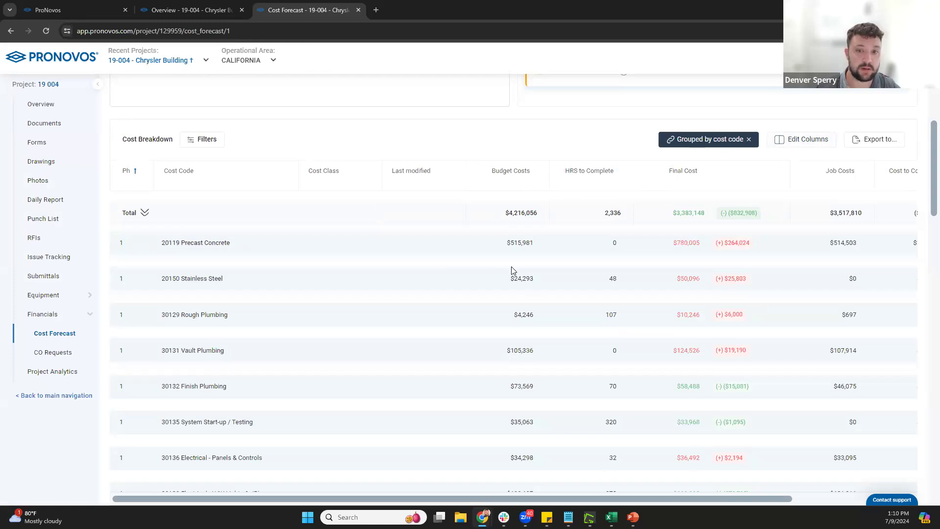
Save the grouping and column changes to the current Essentials workspace.
{"action": "scroll", "coordinate": [556, 331], "scroll_direction": "up", "scroll_amount": 4}
{"action": "scroll", "coordinate": [556, 331], "scroll_direction": "up", "scroll_amount": 4}
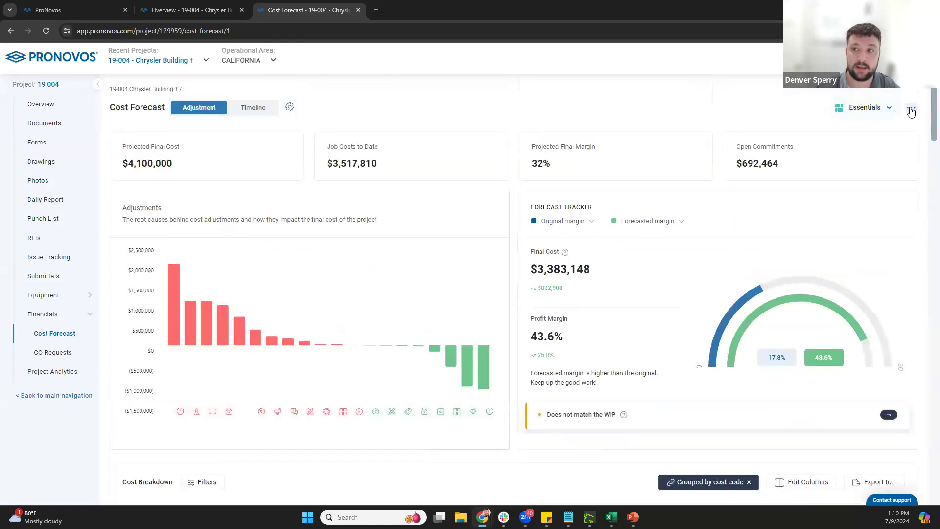
{"action": "left_click", "coordinate": [911, 111]}
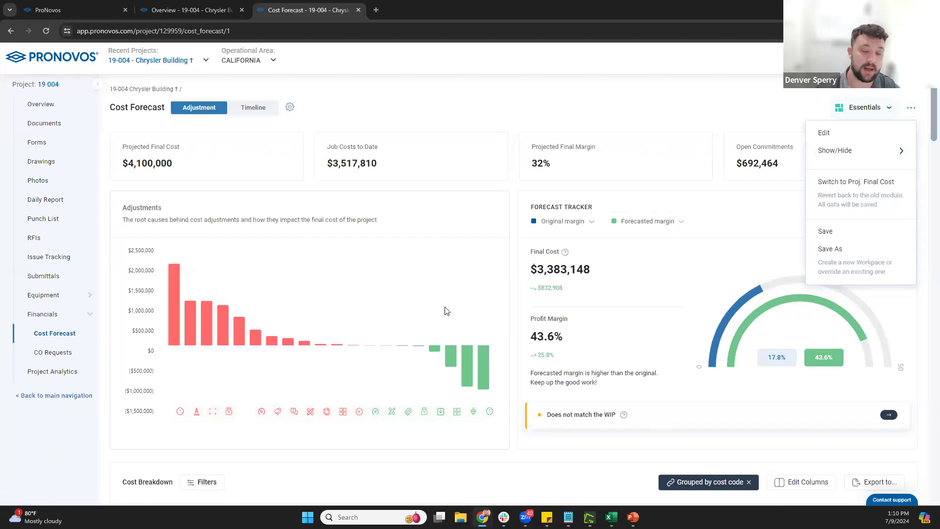
{"action": "scroll", "coordinate": [762, 273], "scroll_direction": "down", "scroll_amount": 5}
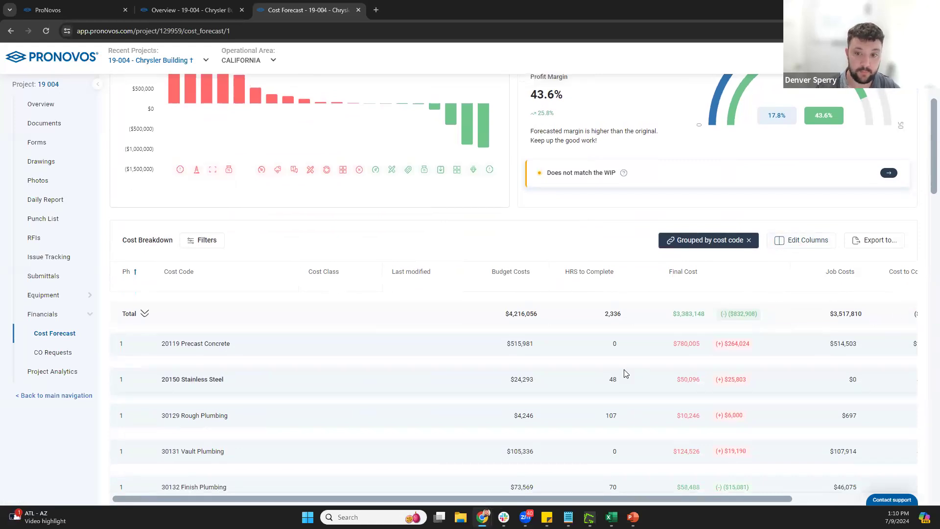
{"action": "scroll", "coordinate": [624, 372], "scroll_direction": "up", "scroll_amount": 4}
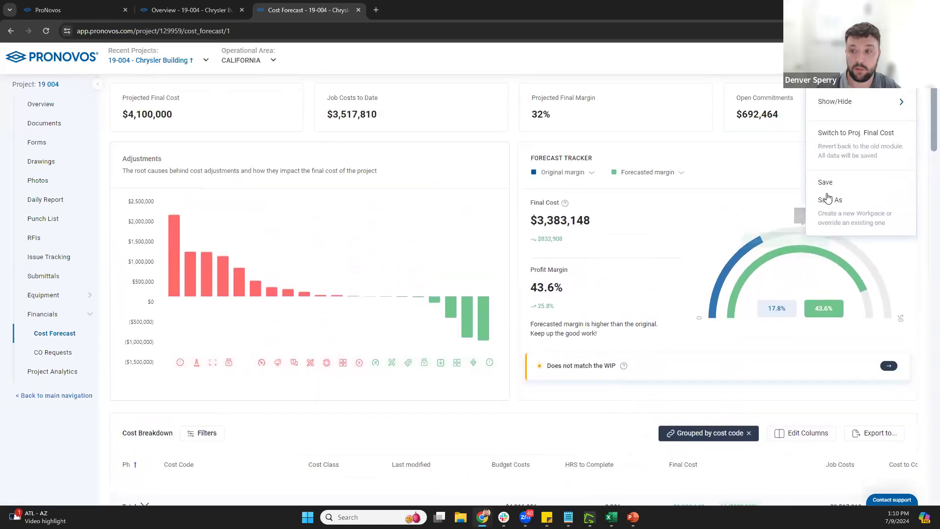
{"action": "left_click", "coordinate": [828, 185]}
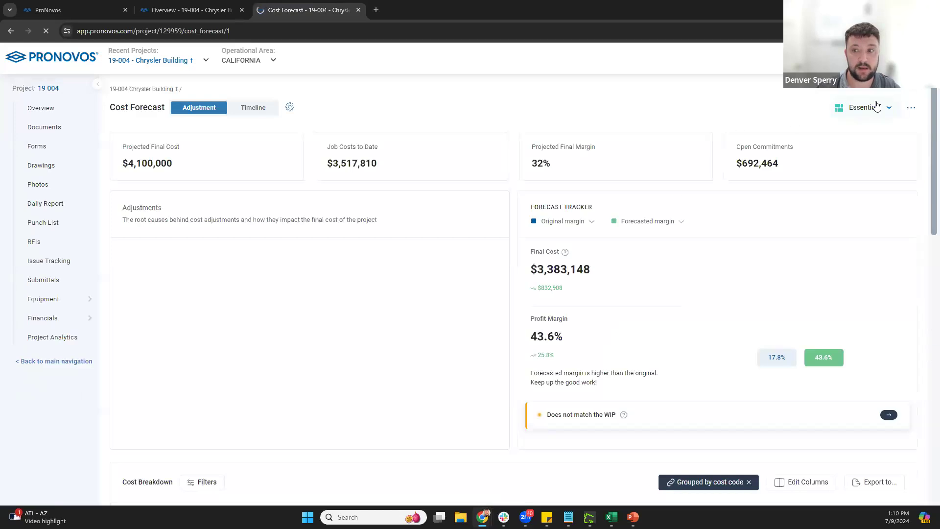
Examine the root causes in the Adjustments chart and open the details of the Equipment failure bar.
{"action": "scroll", "coordinate": [534, 326], "scroll_direction": "down", "scroll_amount": 4}
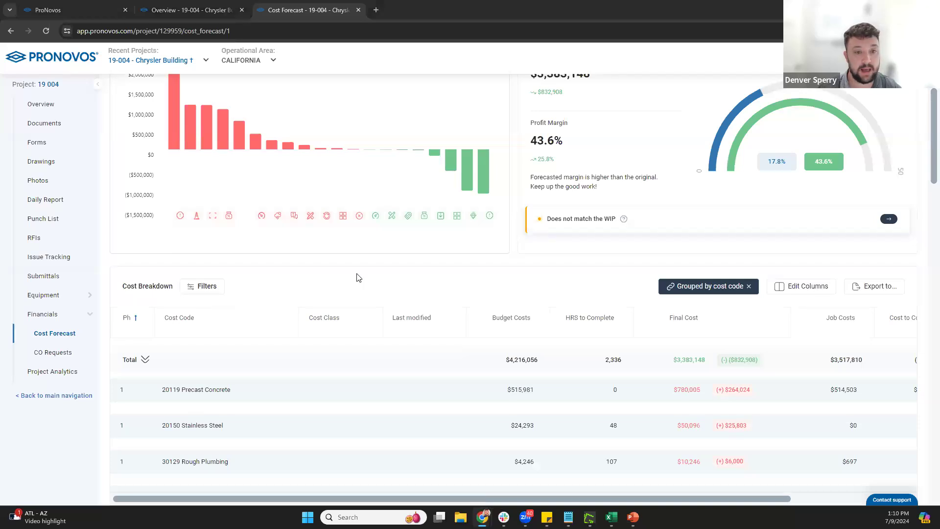
{"action": "scroll", "coordinate": [368, 309], "scroll_direction": "up", "scroll_amount": 1}
{"action": "scroll", "coordinate": [362, 285], "scroll_direction": "up", "scroll_amount": 1}
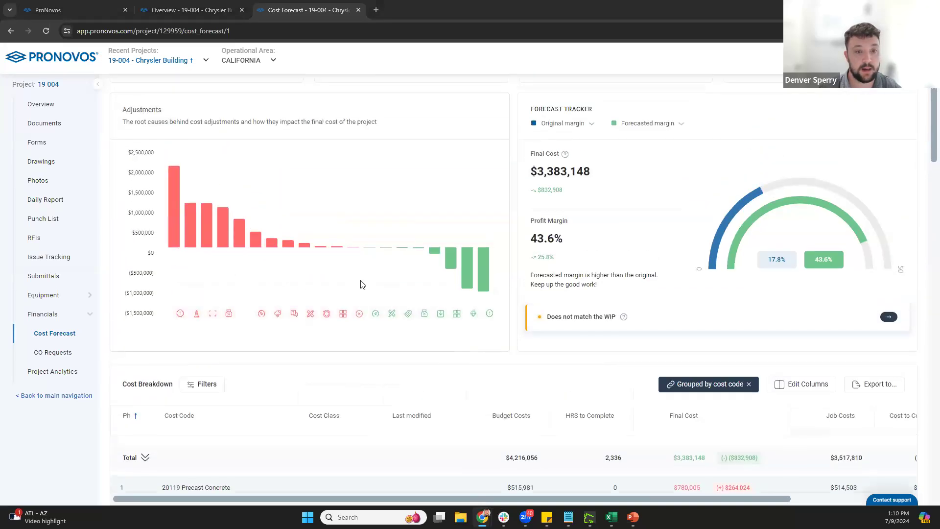
{"action": "mouse_move", "coordinate": [200, 212]}
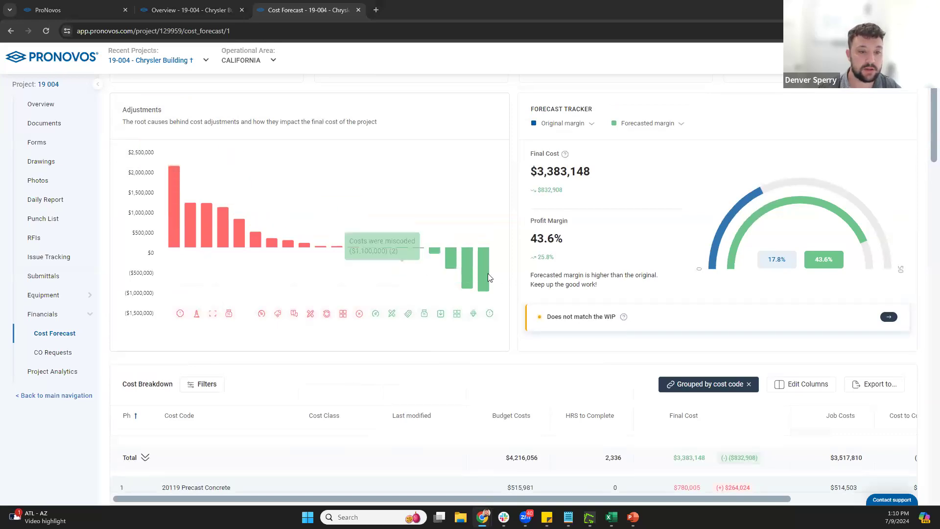
{"action": "mouse_move", "coordinate": [459, 258]}
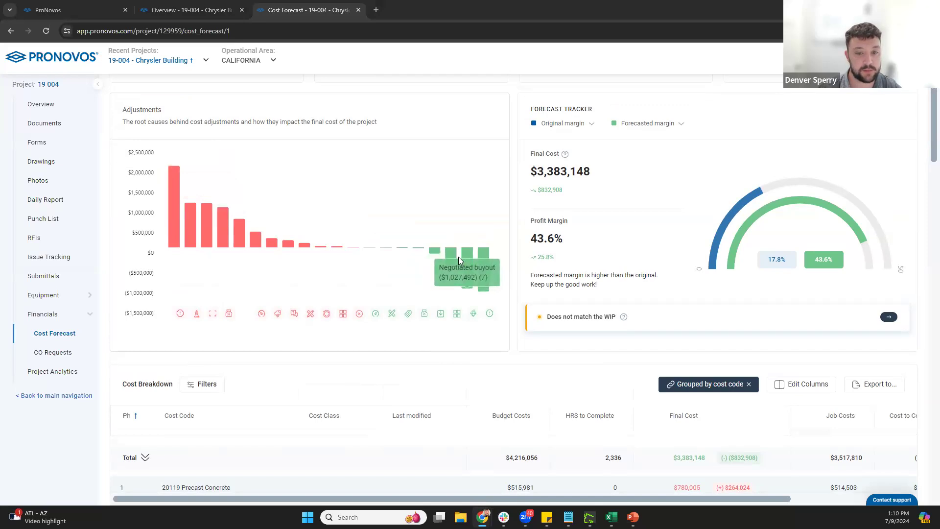
{"action": "left_click", "coordinate": [189, 216]}
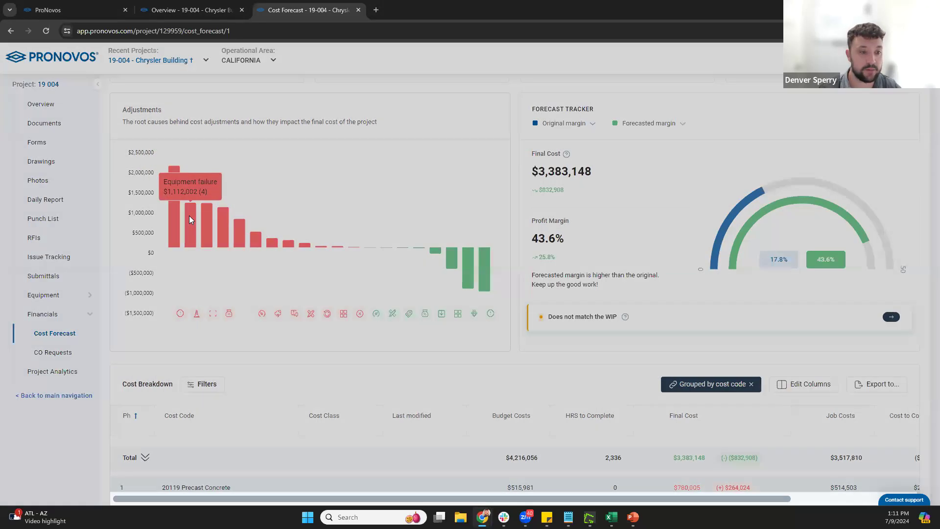
Read the comments, amounts and dates of the Equipment Failure adjustments, and close the details.
{"action": "left_click_drag", "start_coordinate": [661, 103], "coordinate": [655, 125]}
{"action": "left_click_drag", "start_coordinate": [613, 151], "coordinate": [659, 151]}
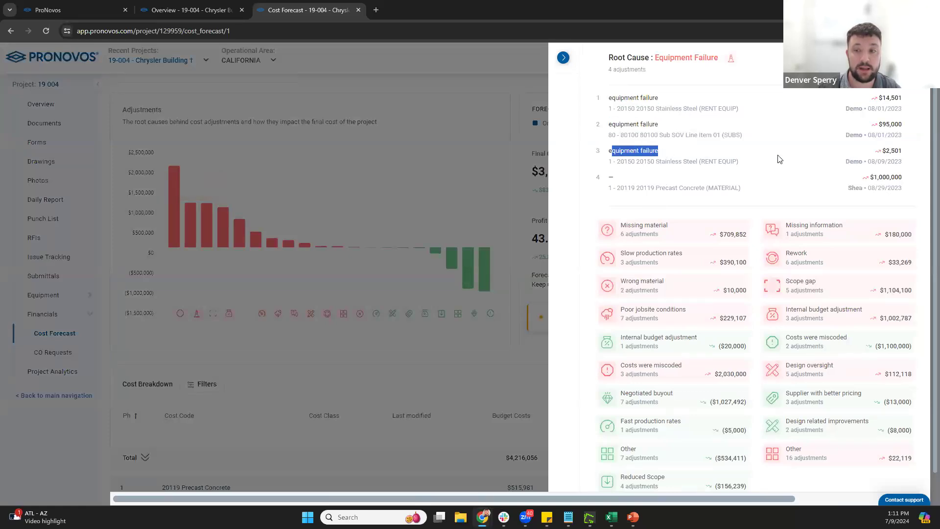
{"action": "left_click_drag", "start_coordinate": [870, 98], "coordinate": [905, 111]}
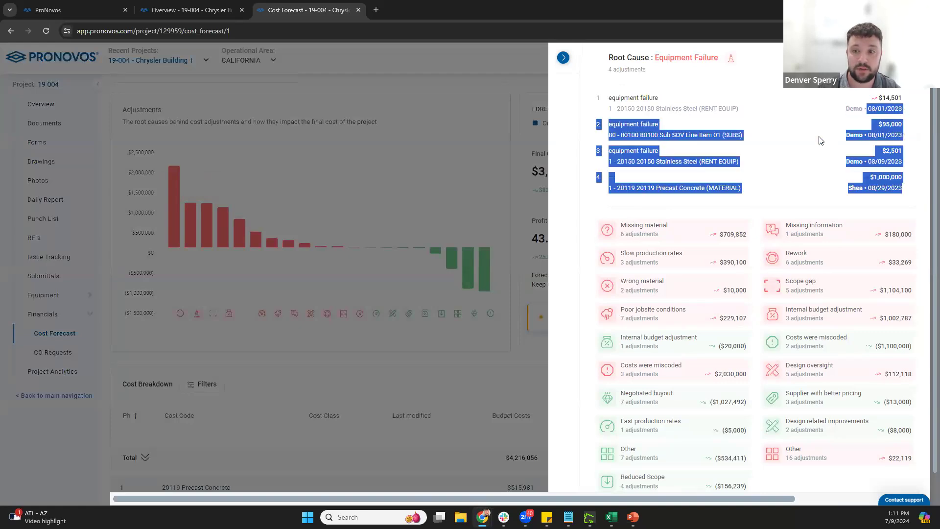
{"action": "left_click", "coordinate": [806, 138]}
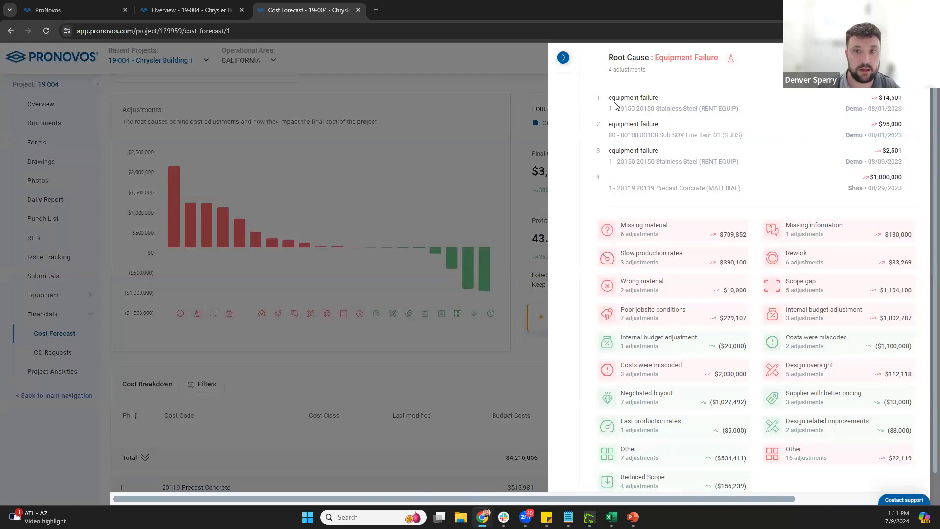
{"action": "left_click_drag", "start_coordinate": [609, 99], "coordinate": [667, 105]}
{"action": "left_click", "coordinate": [563, 58]}
Open the Missing material bar in the Adjustments chart, read its adjustment comments and cost codes, and close the details.
{"action": "left_click", "coordinate": [248, 231]}
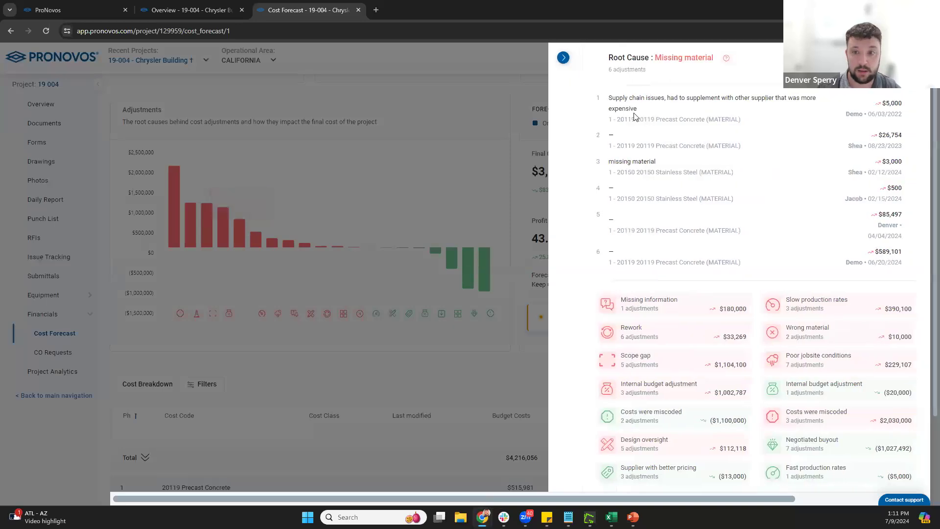
{"action": "left_click_drag", "start_coordinate": [638, 110], "coordinate": [605, 101]}
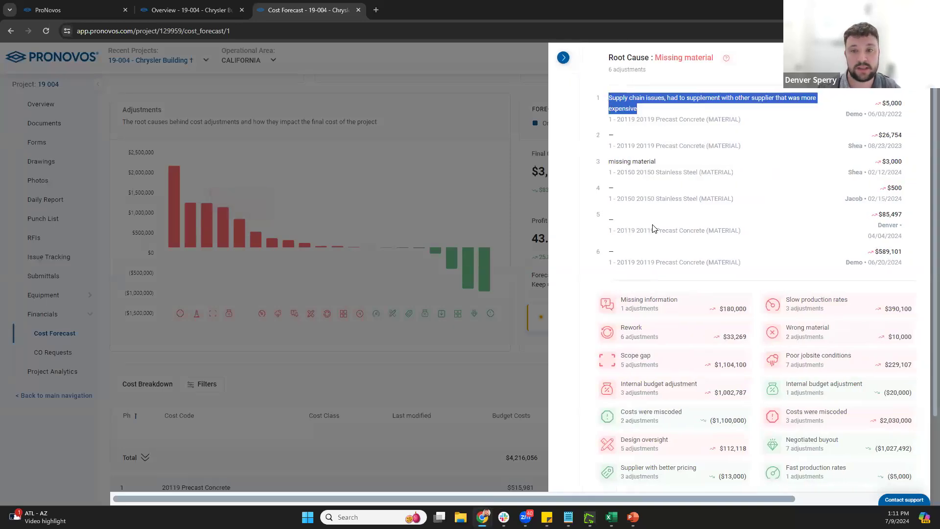
{"action": "left_click_drag", "start_coordinate": [631, 118], "coordinate": [662, 182]}
{"action": "left_click", "coordinate": [684, 173]}
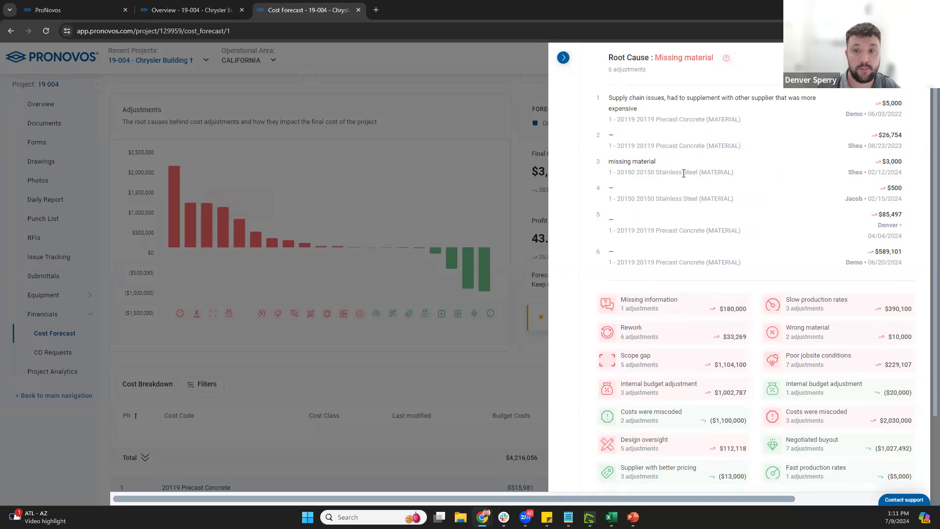
{"action": "double_click", "coordinate": [684, 173]}
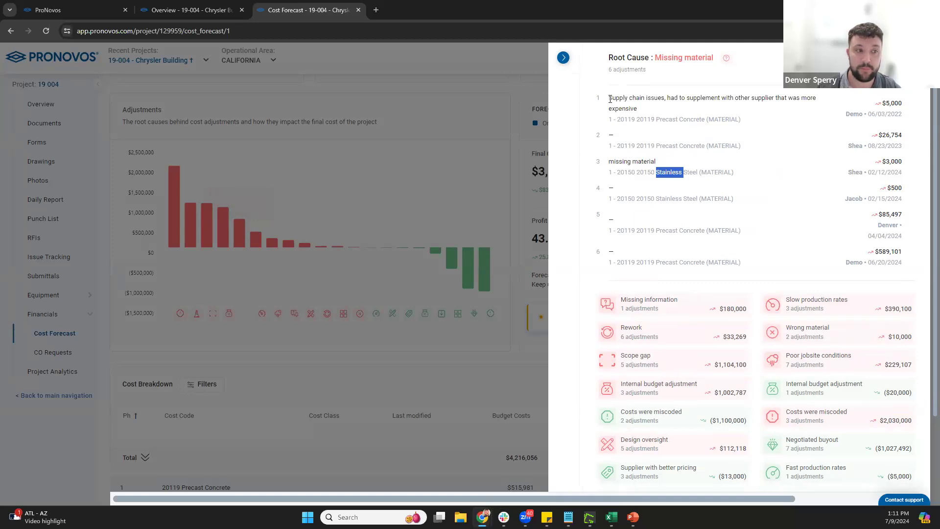
{"action": "left_click", "coordinate": [564, 58]}
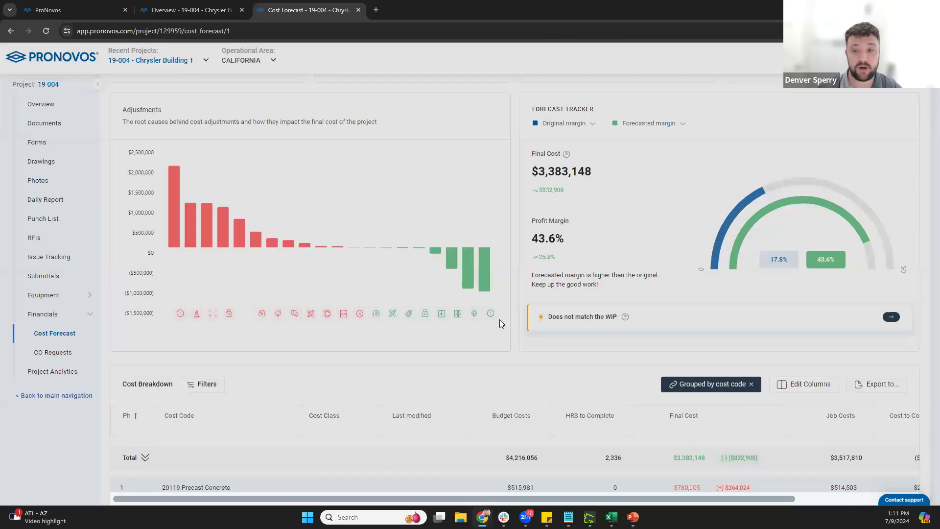
Export the Cost Breakdown to Excel.
{"action": "scroll", "coordinate": [502, 344], "scroll_direction": "down", "scroll_amount": 2}
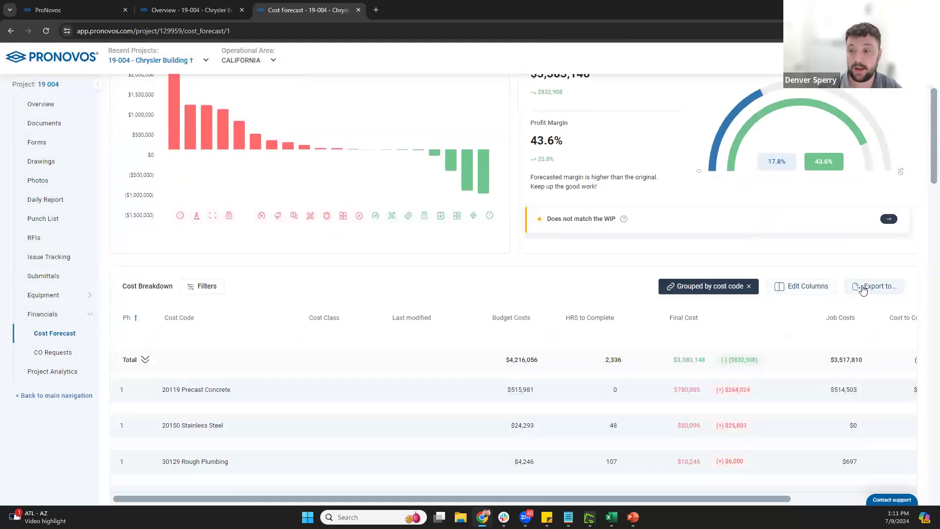
{"action": "left_click", "coordinate": [877, 289]}
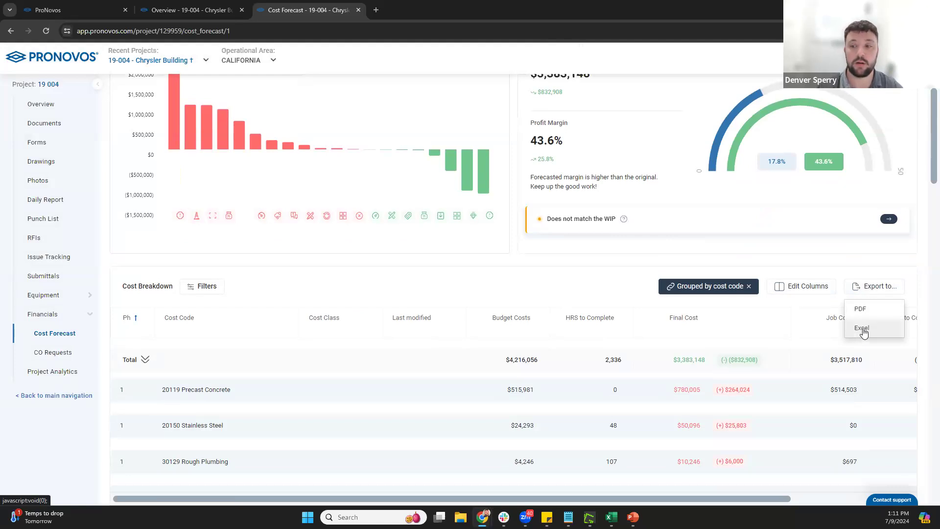
{"action": "left_click", "coordinate": [862, 334]}
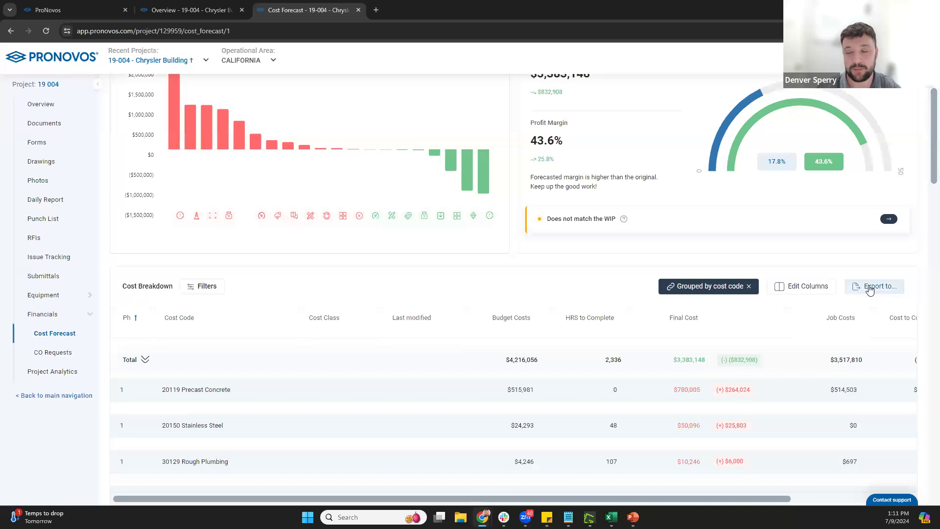
Expand all cost codes in the Cost Breakdown and set the final cost of the 20119 Precast Concrete material line to 800,000.
{"action": "scroll", "coordinate": [529, 343], "scroll_direction": "up", "scroll_amount": 1}
{"action": "scroll", "coordinate": [530, 358], "scroll_direction": "up", "scroll_amount": 3}
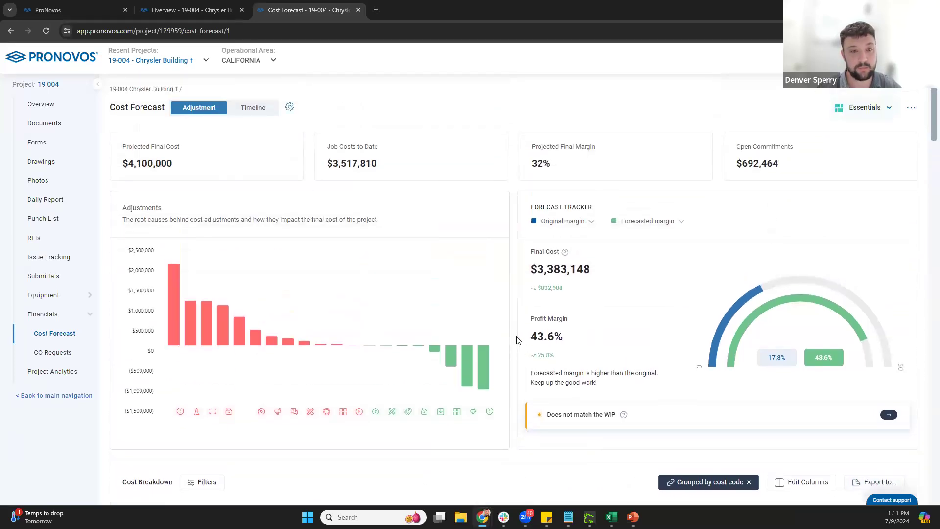
{"action": "scroll", "coordinate": [516, 339], "scroll_direction": "down", "scroll_amount": 7}
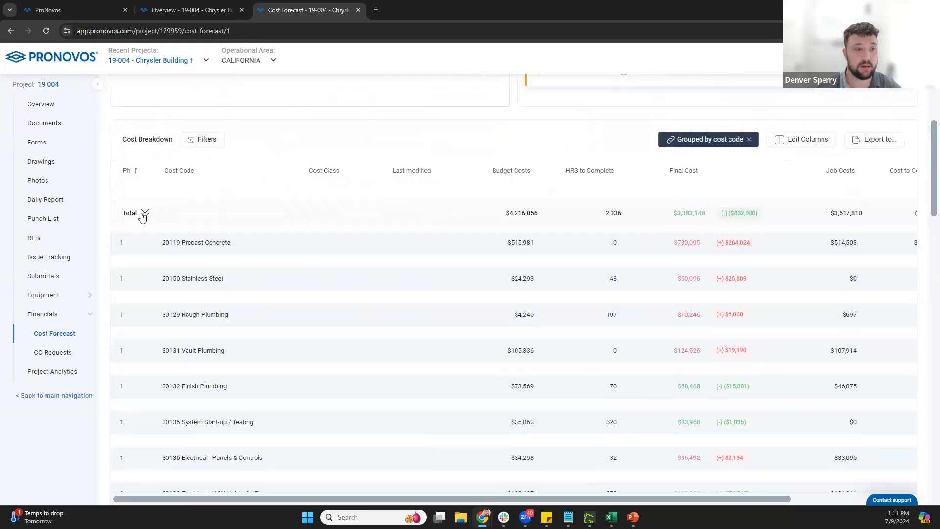
{"action": "left_click", "coordinate": [145, 213]}
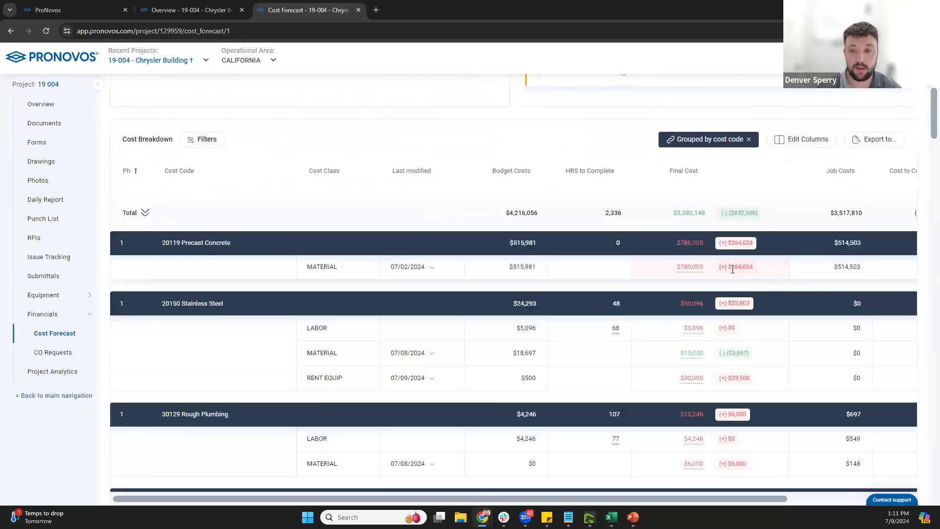
{"action": "left_click", "coordinate": [688, 267]}
{"action": "double_click", "coordinate": [692, 266]}
{"action": "type", "text": "800,000"}
{"action": "key", "text": "Return"}
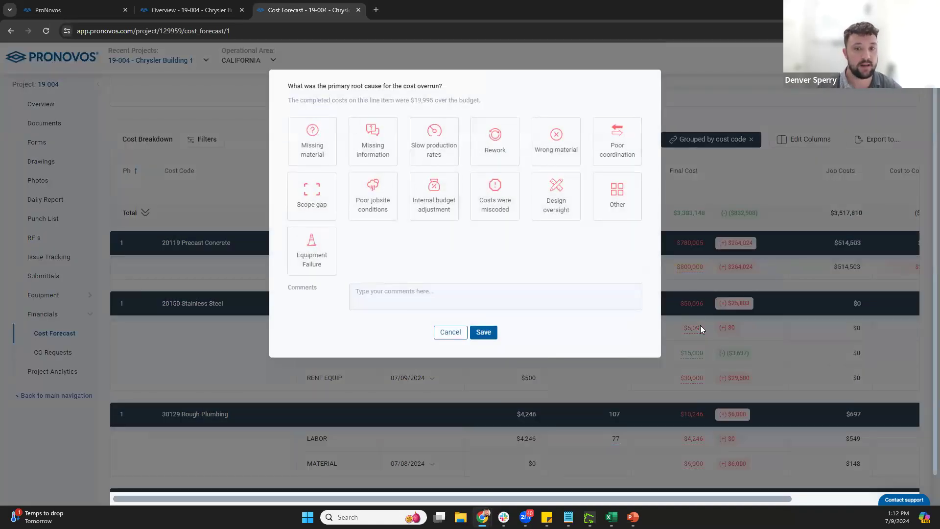
Record Wrong material as the root cause of the cost overrun with the comment "notes" and save the adjustment.
{"action": "left_click", "coordinate": [561, 162]}
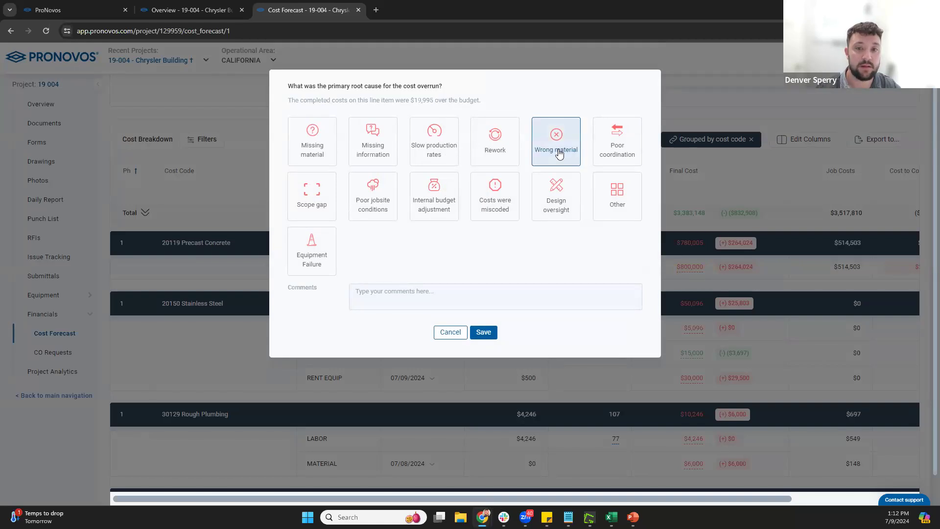
{"action": "left_click", "coordinate": [444, 293]}
{"action": "type", "text": "notes"}
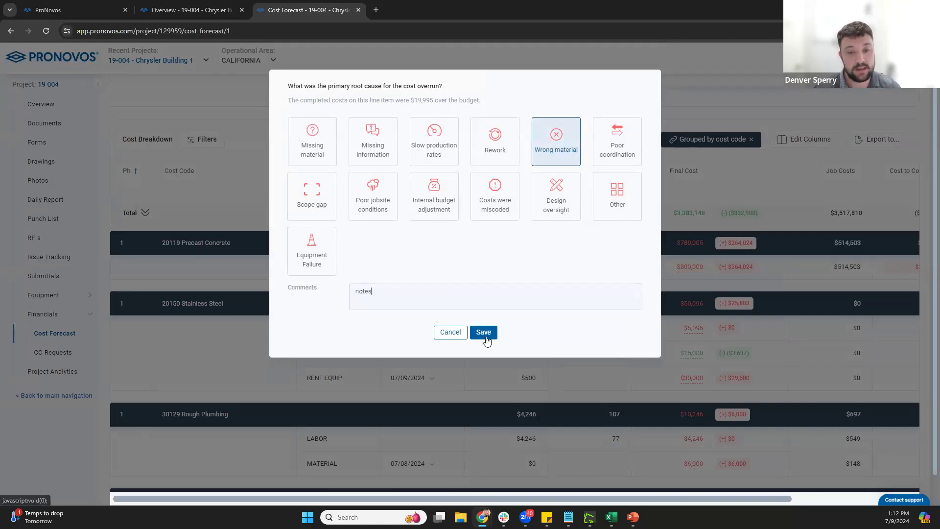
{"action": "left_click", "coordinate": [484, 334]}
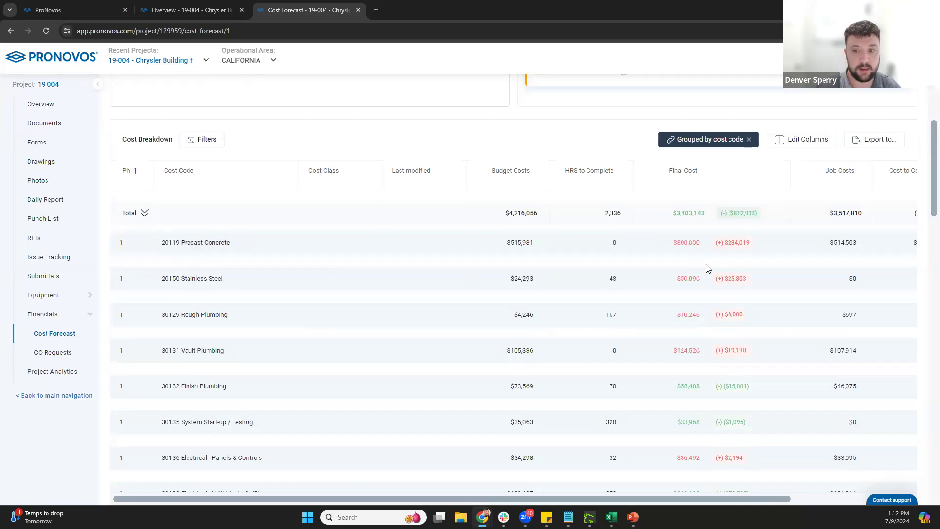
Ungroup the Cost Breakdown and look through the details of the 20150 Stainless Steel material line, including its adjustments and comments.
{"action": "left_click", "coordinate": [143, 214]}
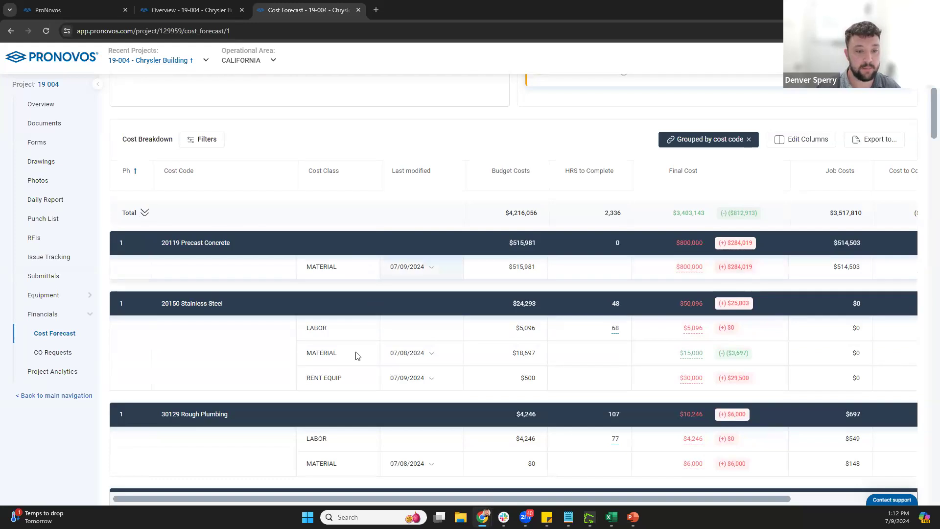
{"action": "left_click", "coordinate": [749, 139]}
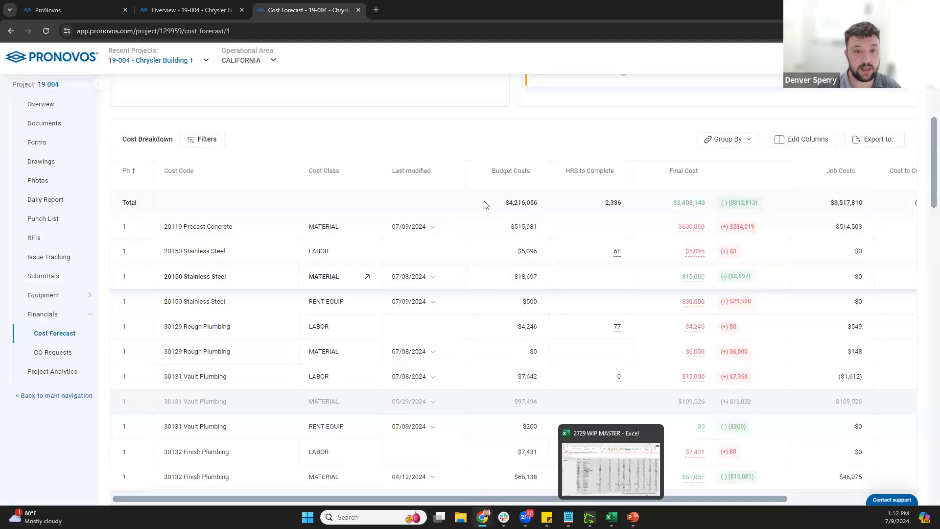
{"action": "left_click", "coordinate": [367, 277]}
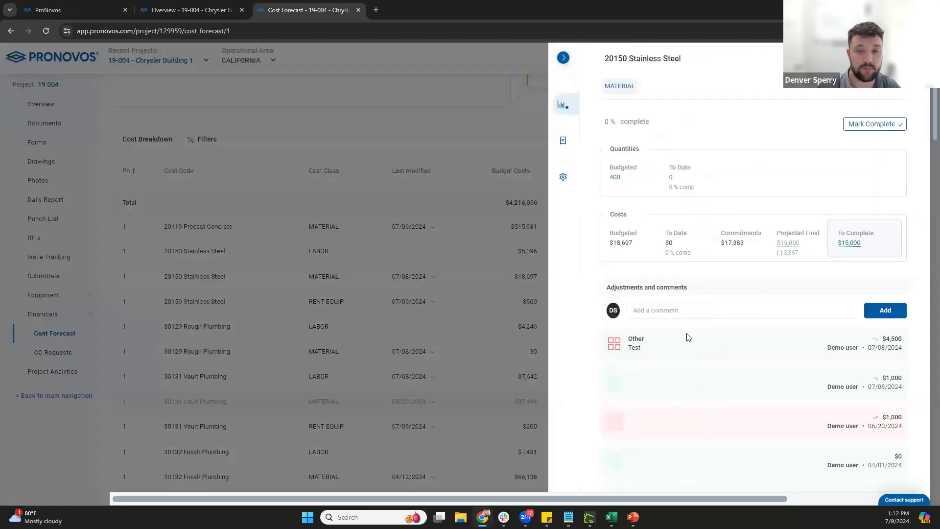
{"action": "left_click", "coordinate": [563, 58]}
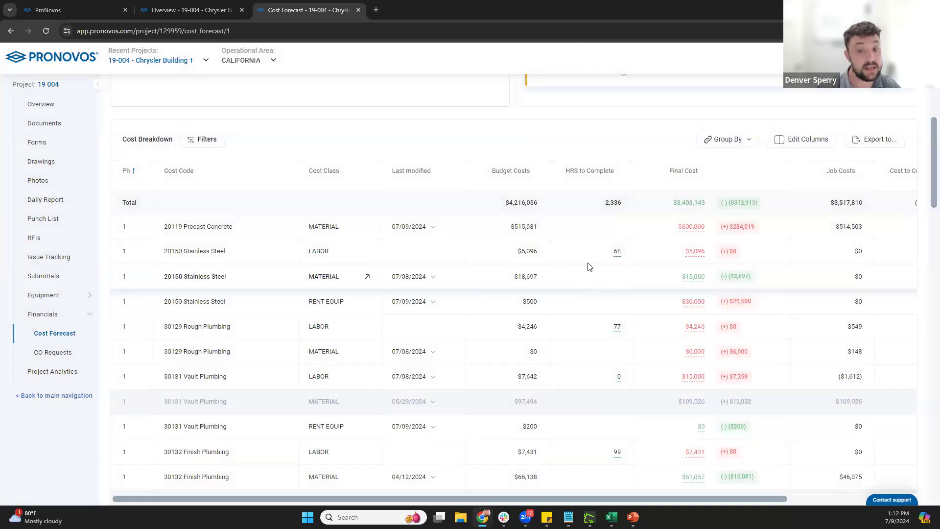
{"action": "left_click", "coordinate": [368, 278]}
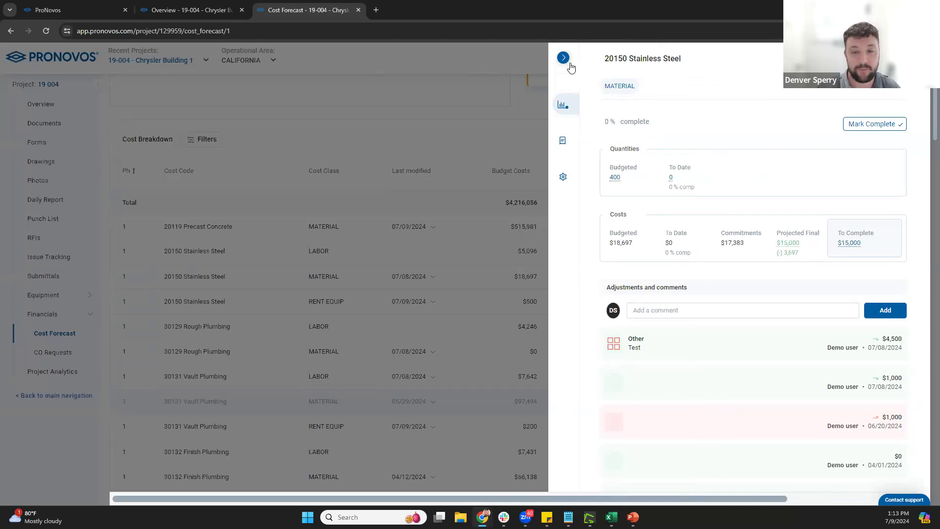
{"action": "left_click", "coordinate": [564, 58]}
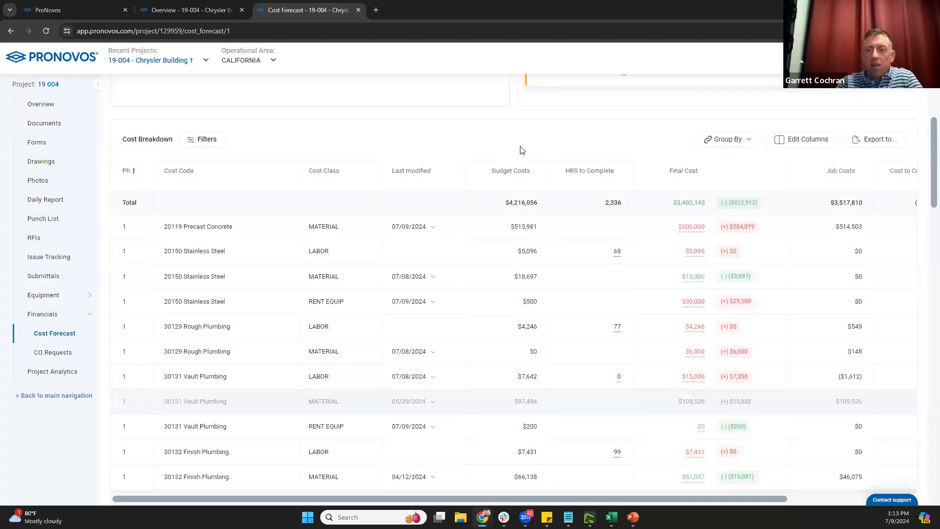
Open the WIP mismatch details from the Forecast Tracker and compare the WIP's projected final cost with the forecasted value.
{"action": "scroll", "coordinate": [522, 176], "scroll_direction": "up", "scroll_amount": 3}
{"action": "scroll", "coordinate": [519, 286], "scroll_direction": "up", "scroll_amount": 4}
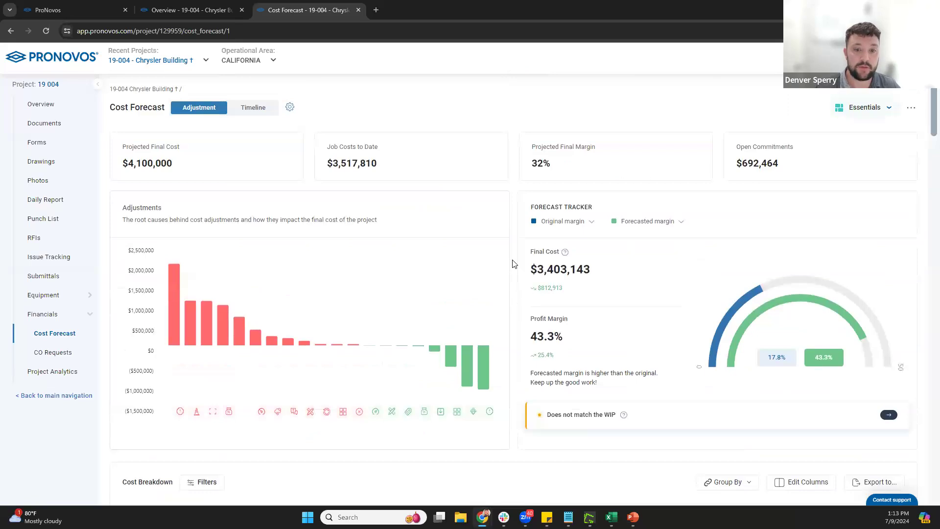
{"action": "triple_click", "coordinate": [515, 265]}
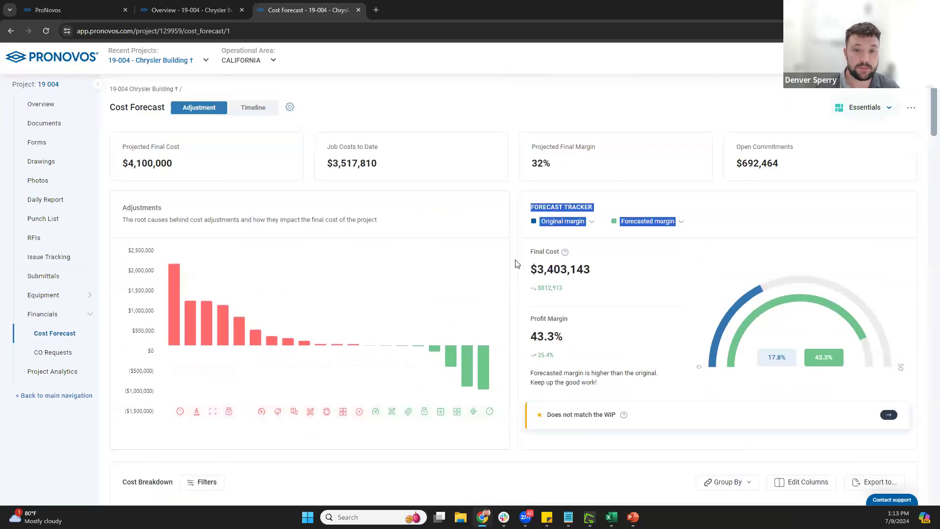
{"action": "left_click", "coordinate": [568, 198]}
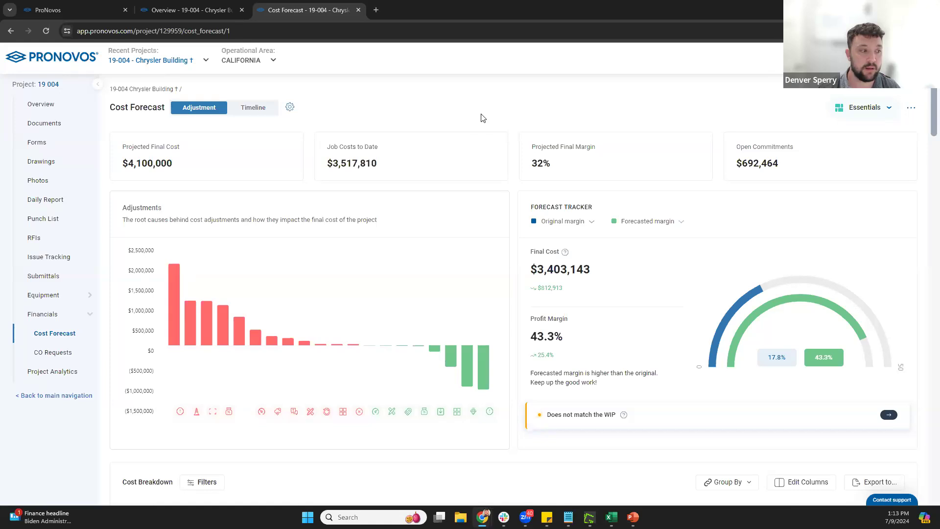
{"action": "scroll", "coordinate": [488, 118], "scroll_direction": "down", "scroll_amount": 2}
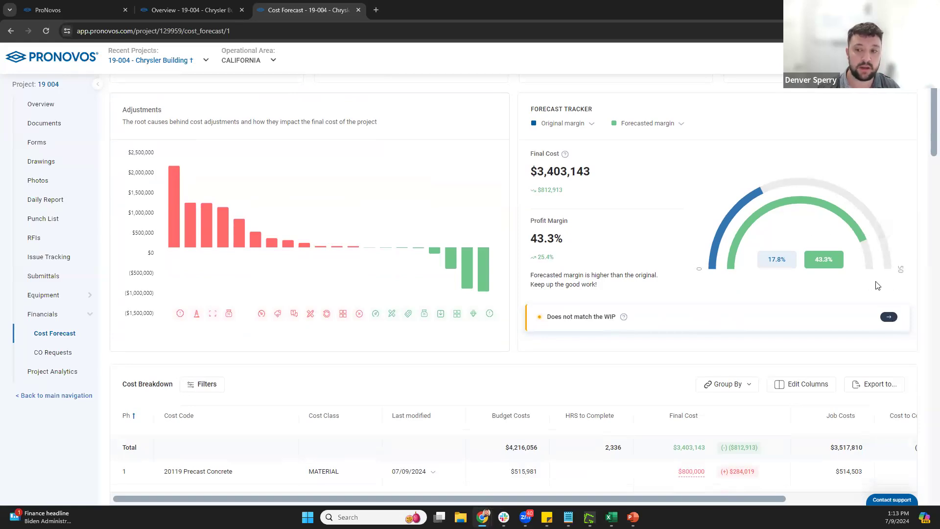
{"action": "left_click", "coordinate": [889, 318]}
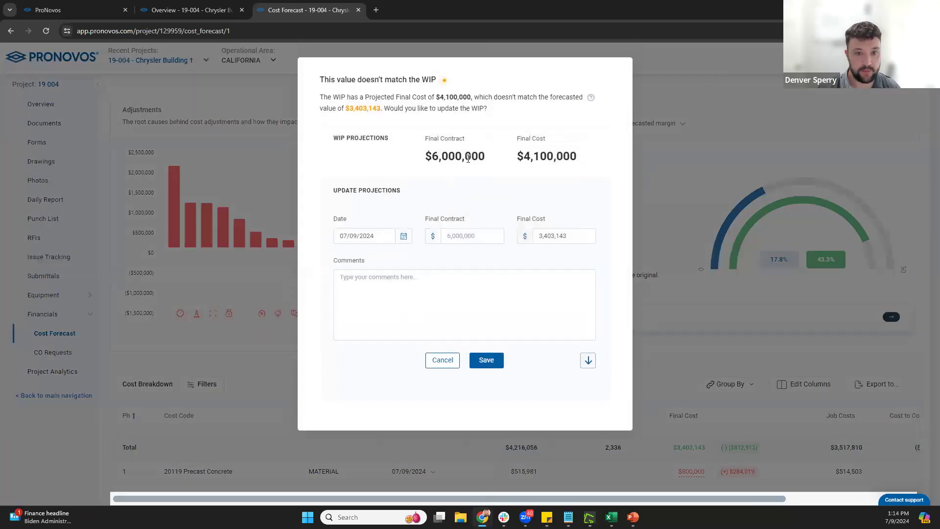
{"action": "left_click_drag", "start_coordinate": [500, 157], "coordinate": [578, 157]}
{"action": "left_click", "coordinate": [515, 184]}
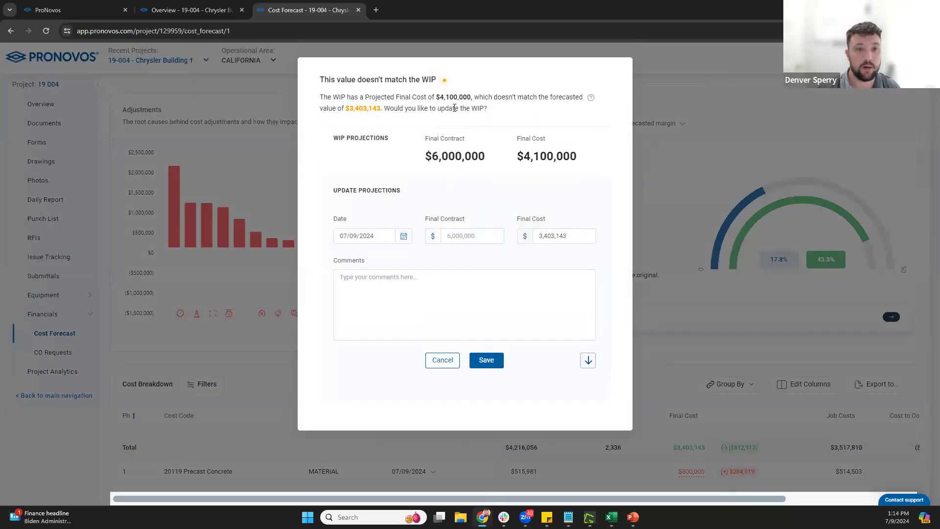
{"action": "left_click_drag", "start_coordinate": [433, 97], "coordinate": [476, 98]}
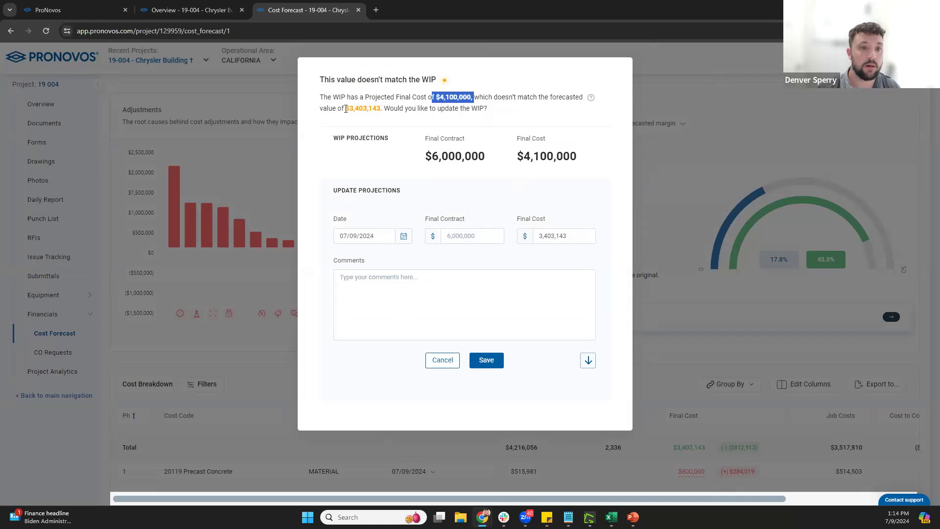
{"action": "left_click_drag", "start_coordinate": [346, 108], "coordinate": [394, 116]}
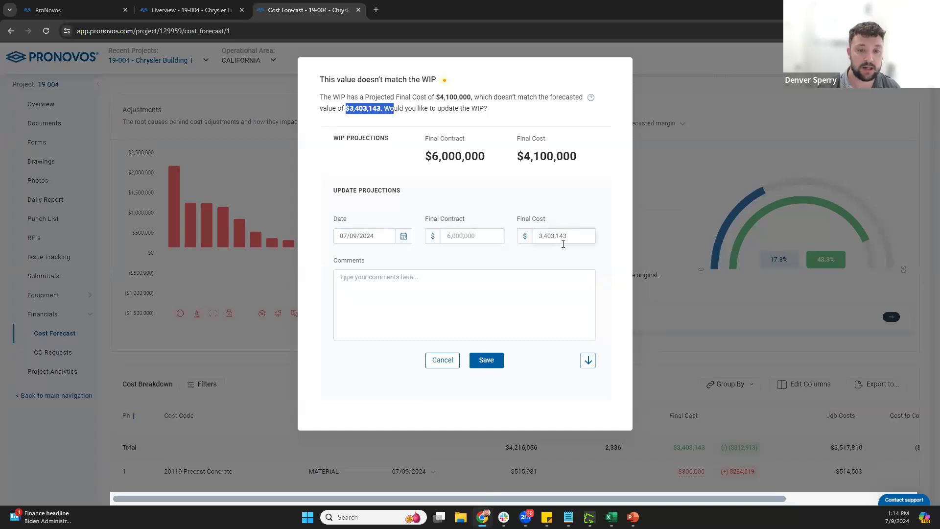
Save the WIP projections with a final cost of 3,403,143 dated 07/09/2024, close the dialog and reload the Cost Forecast.
{"action": "left_click", "coordinate": [488, 361]}
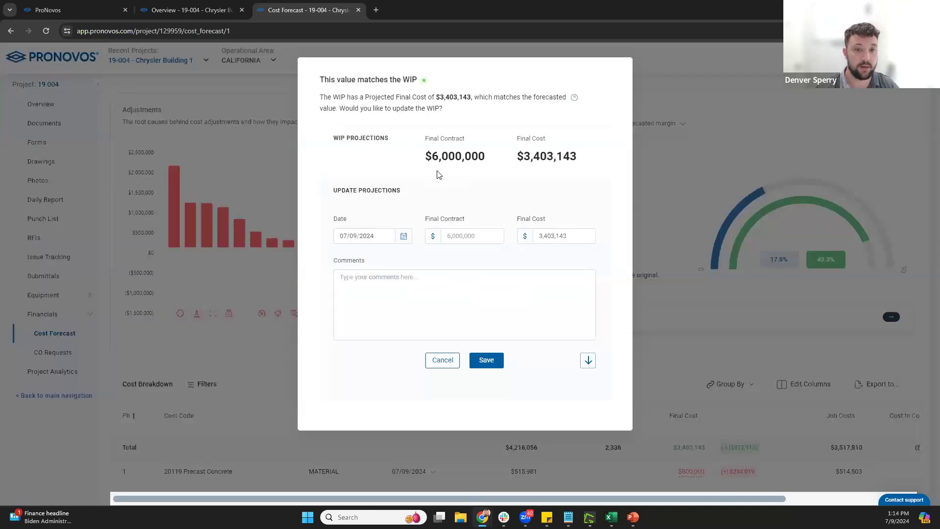
{"action": "left_click", "coordinate": [443, 362]}
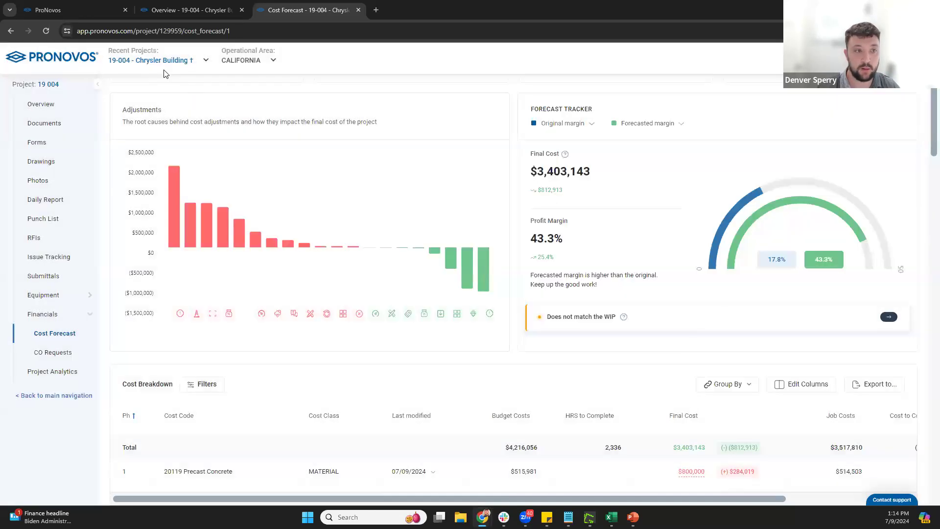
{"action": "left_click", "coordinate": [46, 30]}
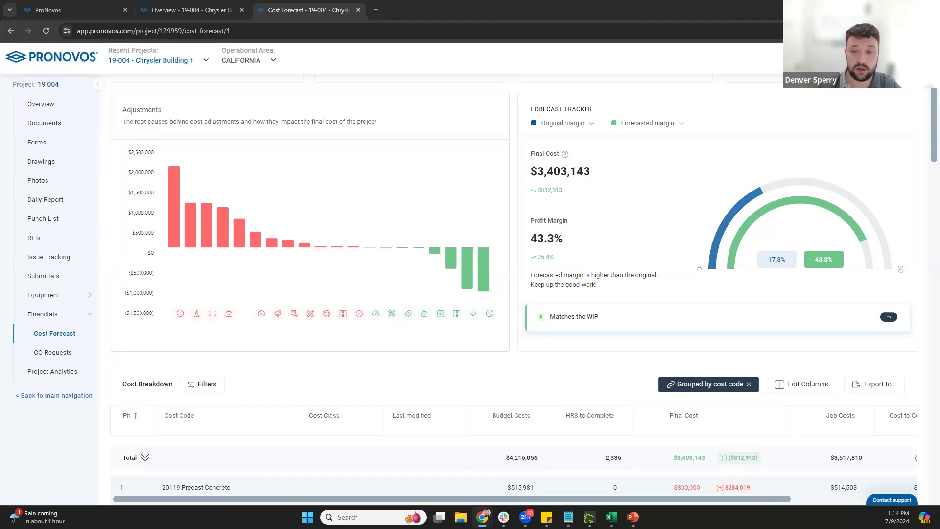
Expand all cost code groups in the Cost Breakdown to show their cost class lines, and remove the grouping by cost code.
{"action": "scroll", "coordinate": [391, 363], "scroll_direction": "down", "scroll_amount": 3}
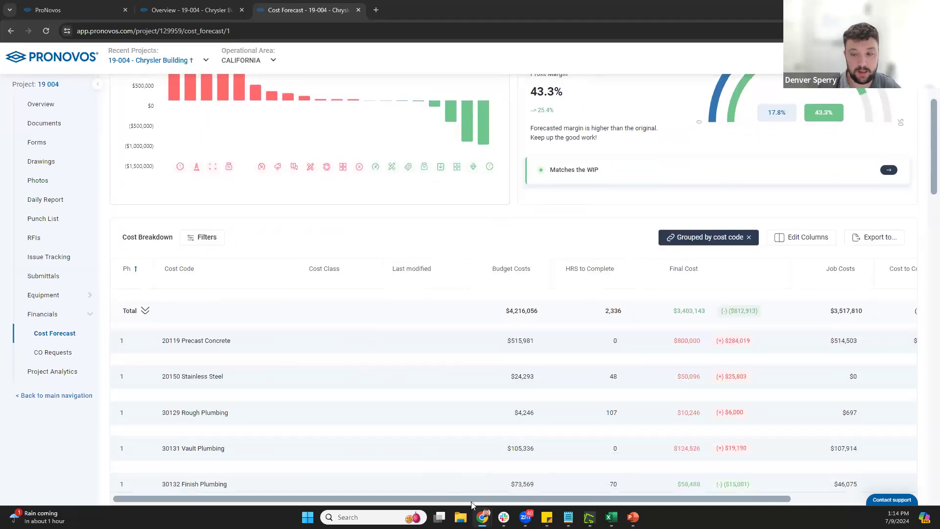
{"action": "left_click_drag", "start_coordinate": [584, 499], "coordinate": [708, 499]}
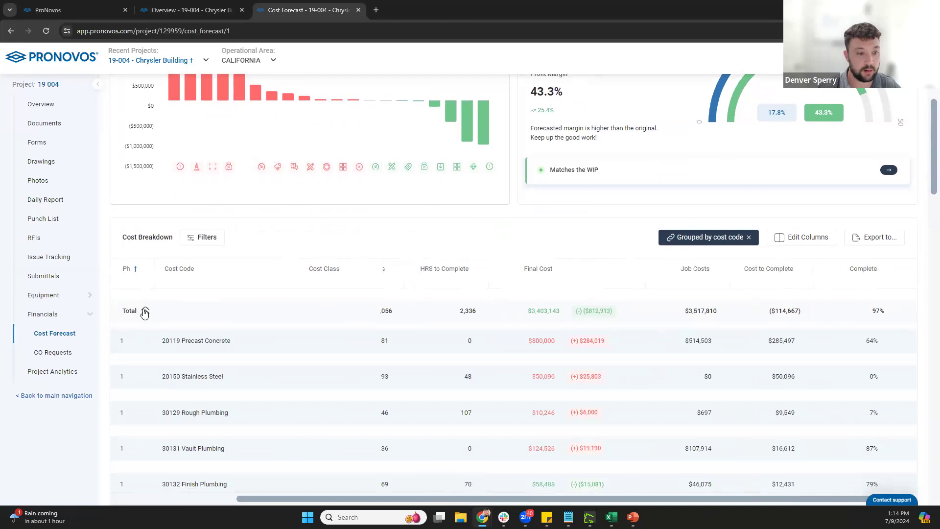
{"action": "left_click", "coordinate": [145, 312]}
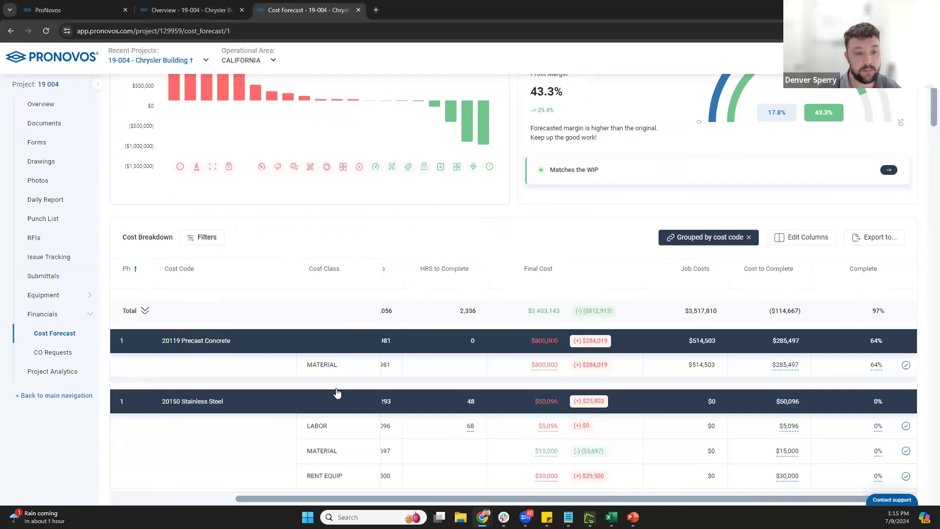
{"action": "left_click", "coordinate": [749, 237]}
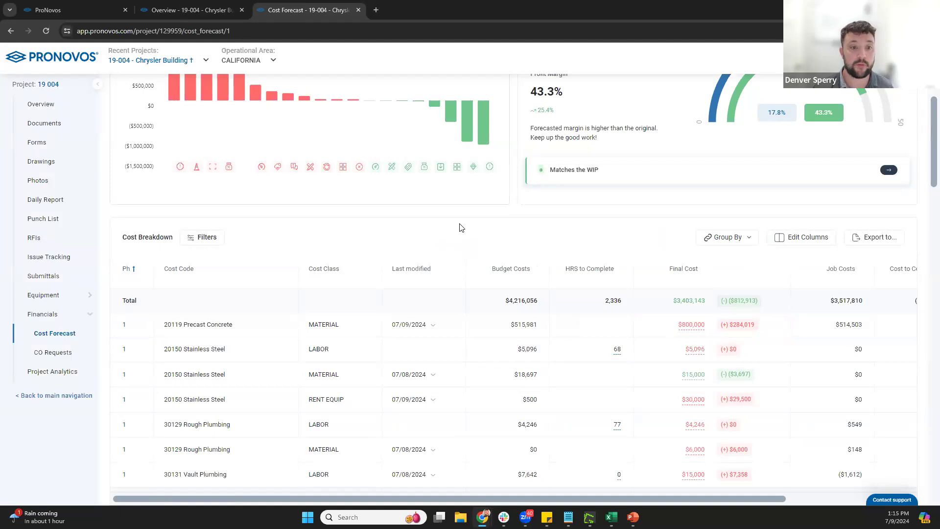
Look through the Essentials workspace's additional options, close them without choosing any, and review the Cost Forecast page down to the Cost Breakdown.
{"action": "scroll", "coordinate": [532, 301], "scroll_direction": "up", "scroll_amount": 2}
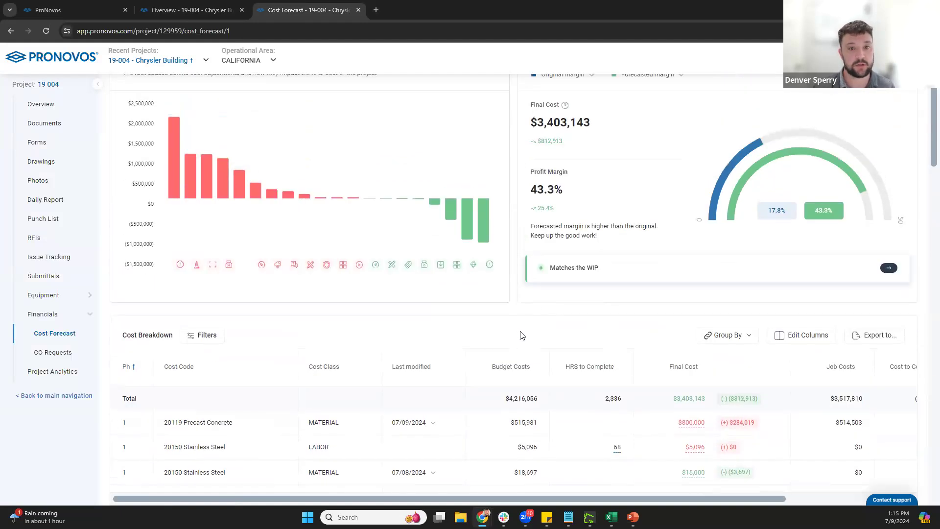
{"action": "scroll", "coordinate": [523, 335], "scroll_direction": "up", "scroll_amount": 1}
{"action": "scroll", "coordinate": [515, 341], "scroll_direction": "up", "scroll_amount": 1}
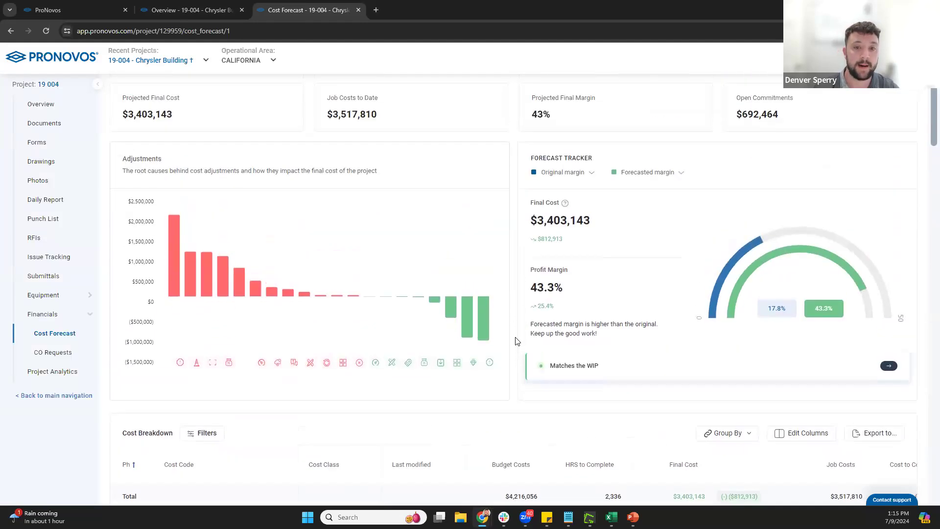
{"action": "scroll", "coordinate": [515, 341], "scroll_direction": "up", "scroll_amount": 1}
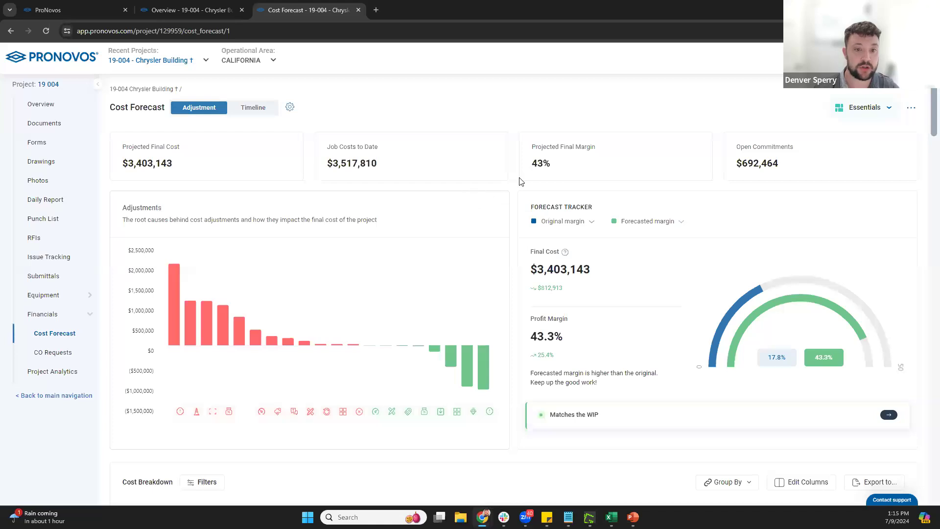
{"action": "left_click", "coordinate": [911, 110]}
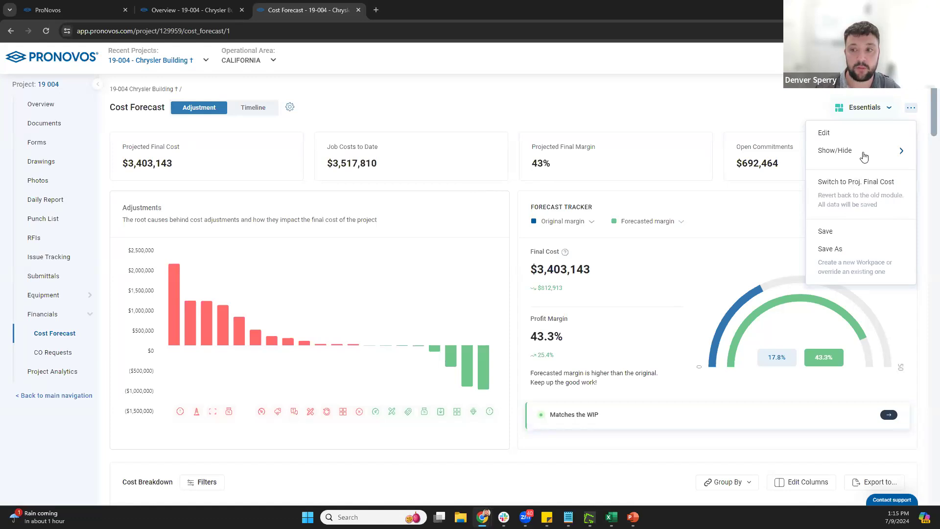
{"action": "left_click", "coordinate": [419, 94]}
{"action": "scroll", "coordinate": [519, 196], "scroll_direction": "down", "scroll_amount": 5}
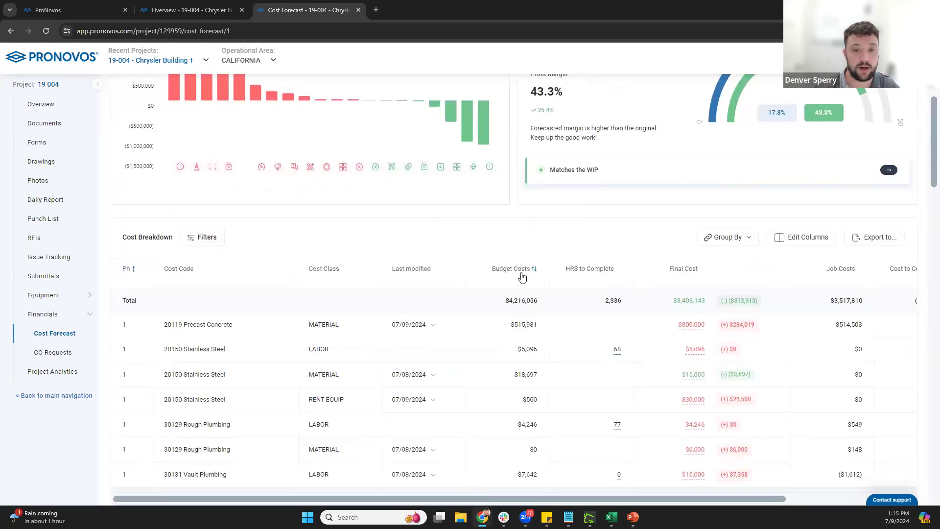
{"action": "scroll", "coordinate": [513, 245], "scroll_direction": "up", "scroll_amount": 5}
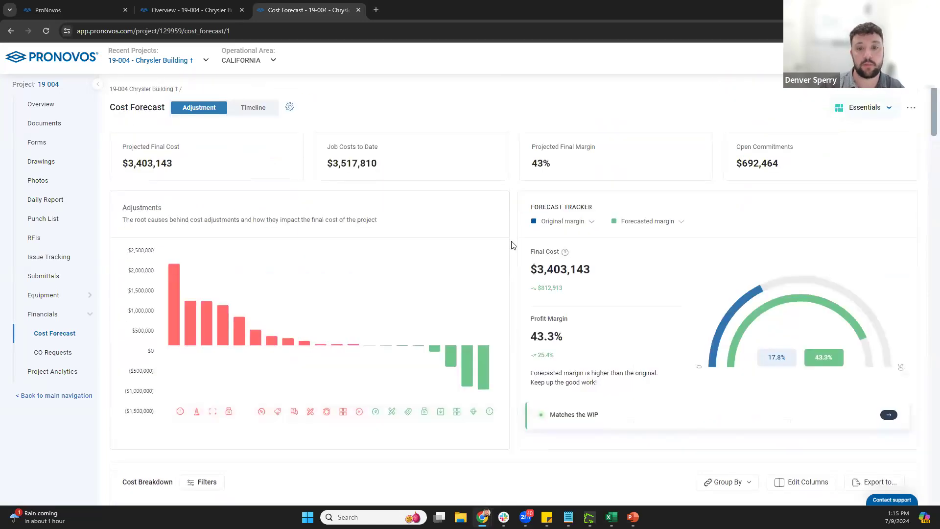